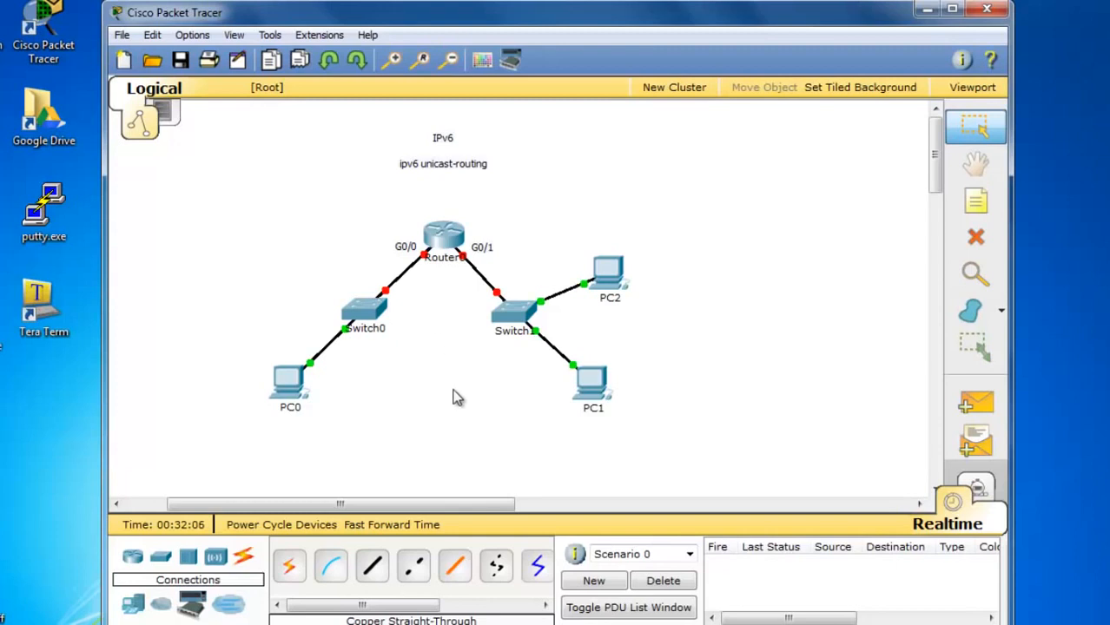
Step: Examine the prefix and interface ID of the link-local address in PC1's IPv6 configuration, and close the configuration
left_click(596, 391)
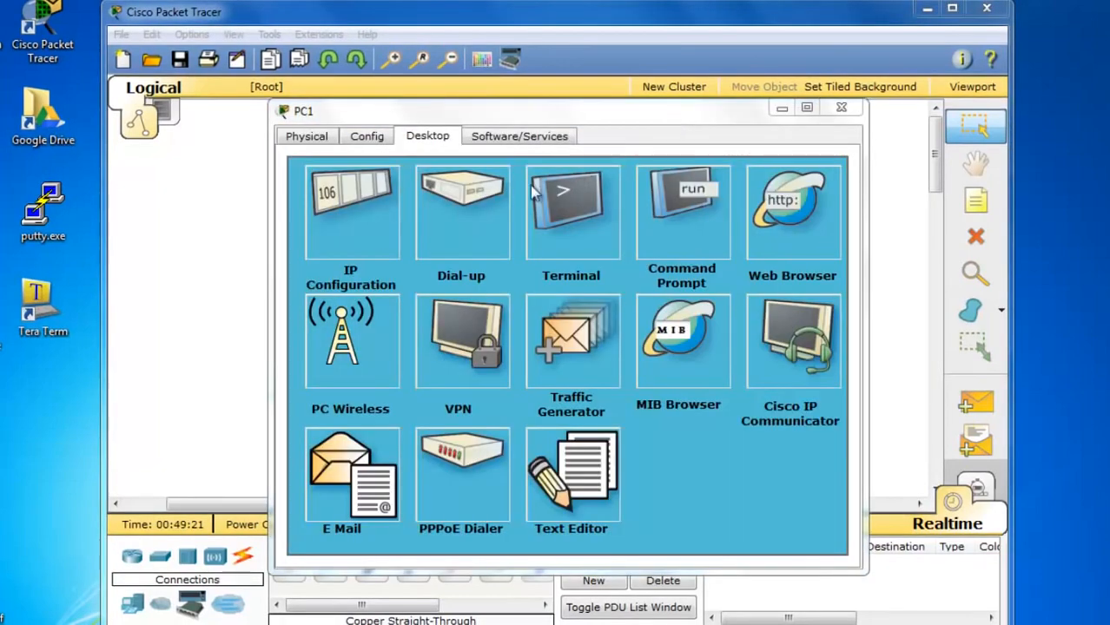
left_click(354, 225)
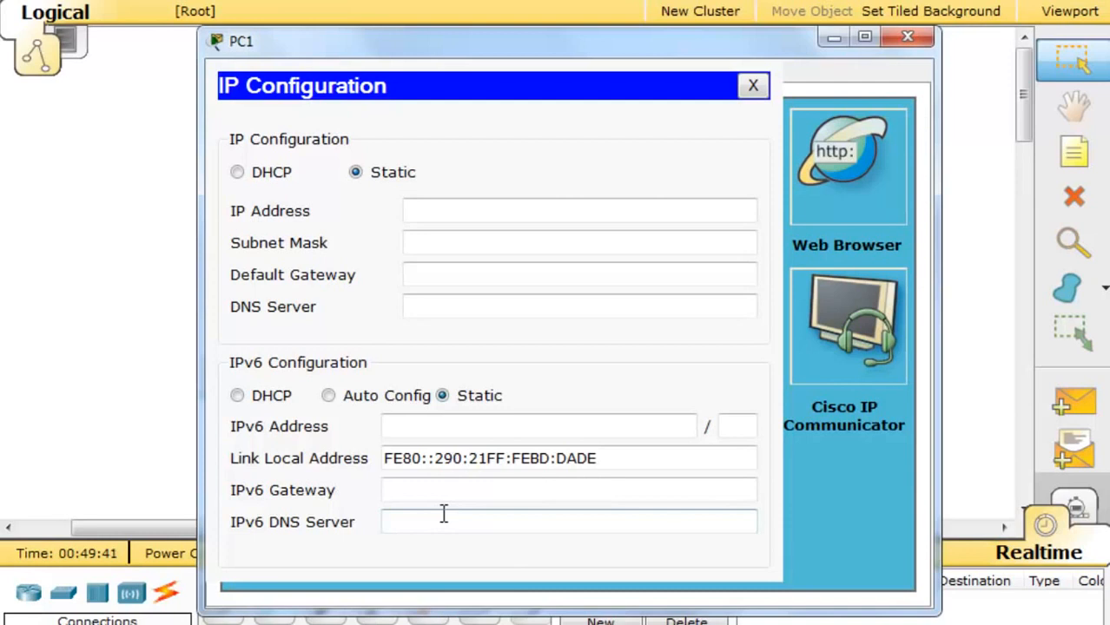
left_click_drag(384, 457, 423, 462)
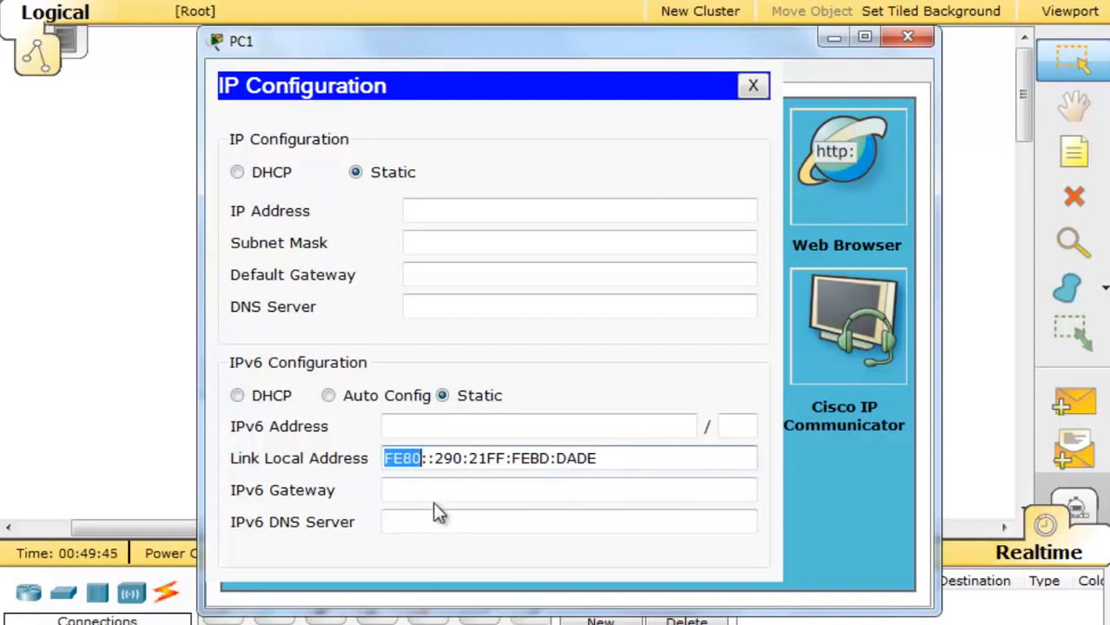
left_click_drag(607, 458, 434, 457)
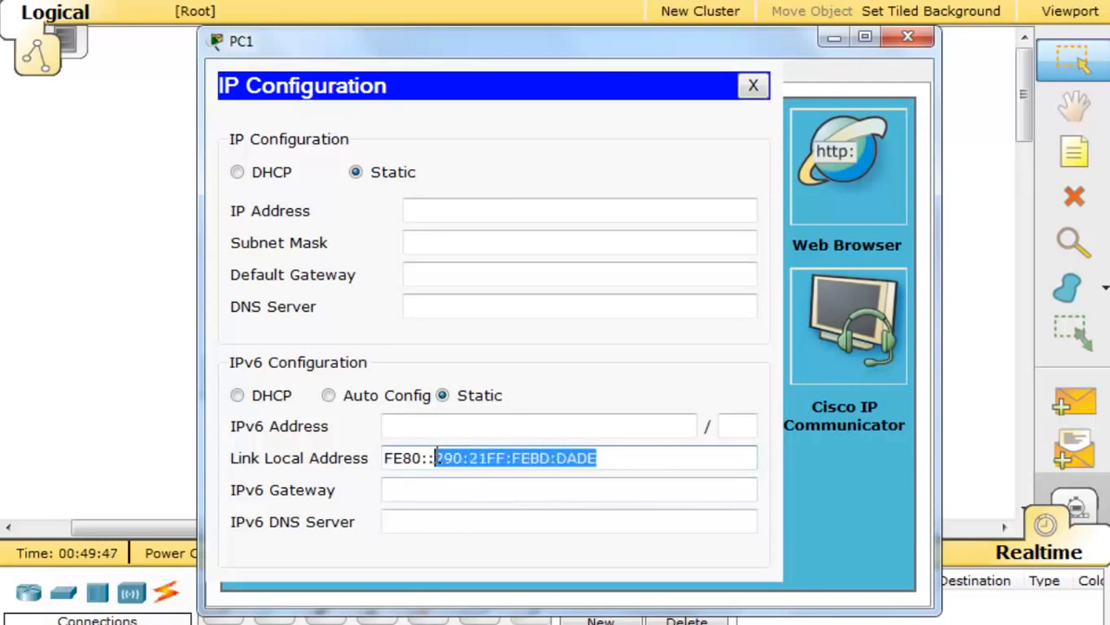
left_click(542, 491)
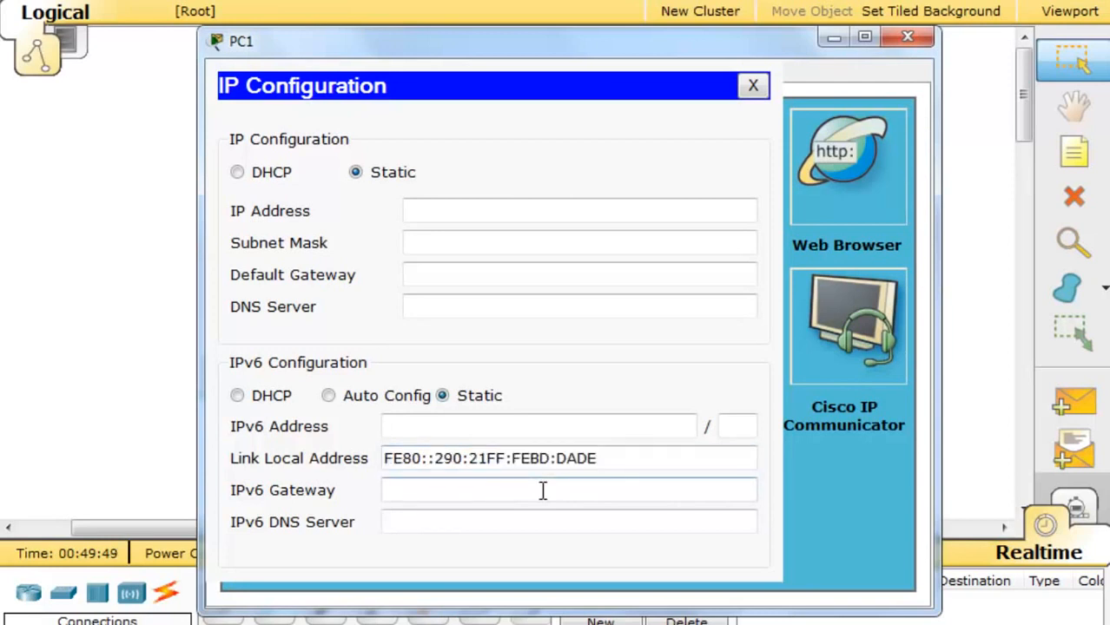
left_click(753, 86)
Step: Open PC1's command prompt and widen the window to show the full ipconfig /all output
left_click(688, 178)
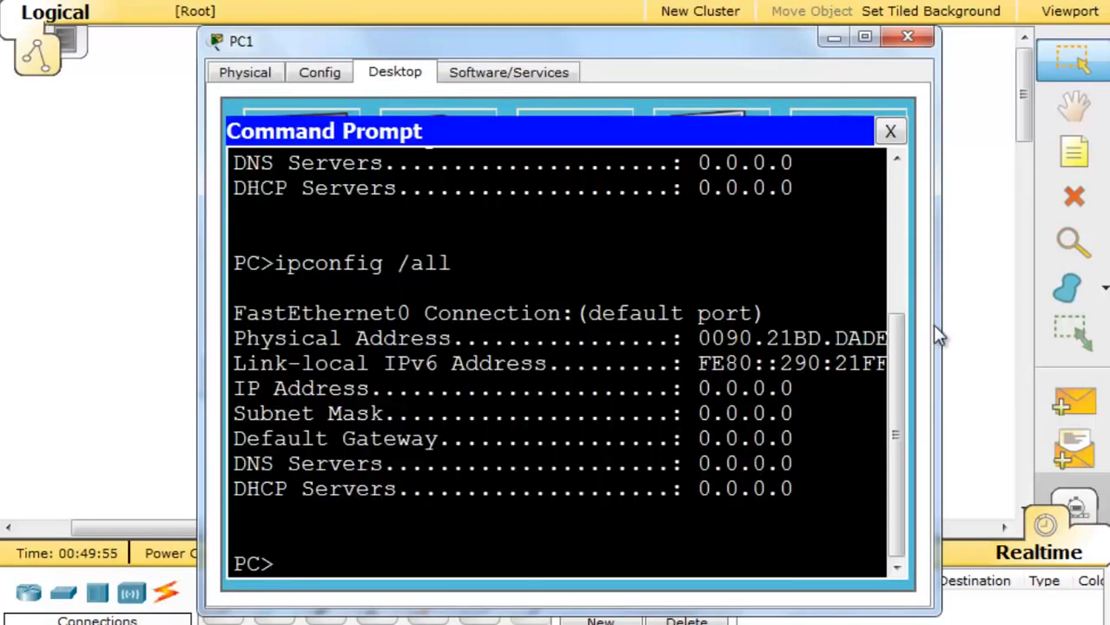
left_click_drag(935, 322, 1101, 300)
key("Up")
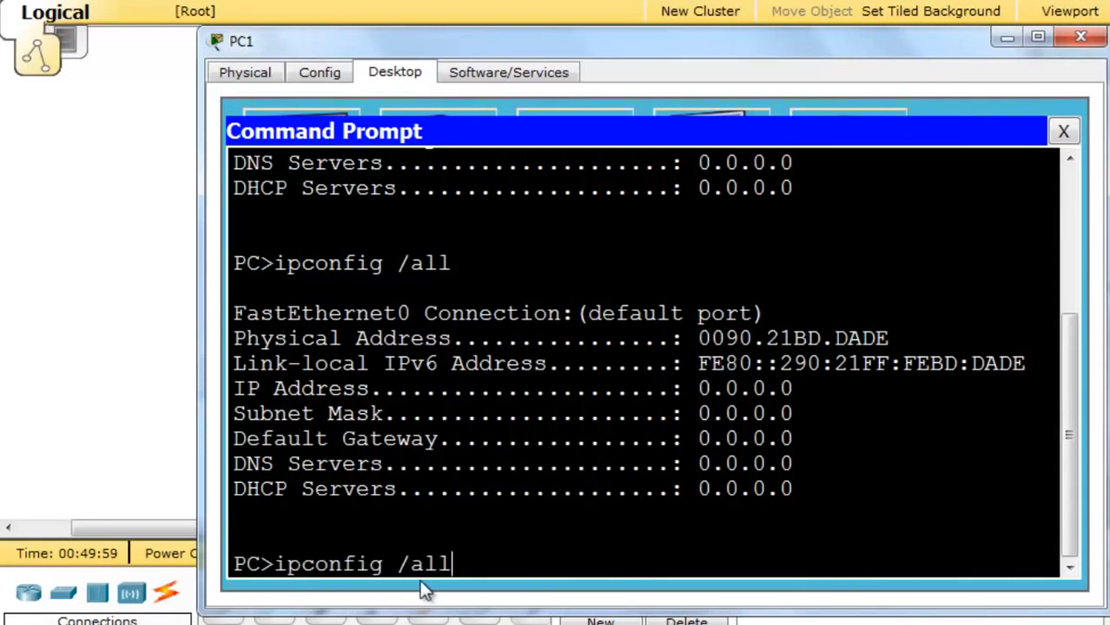
key("Down")
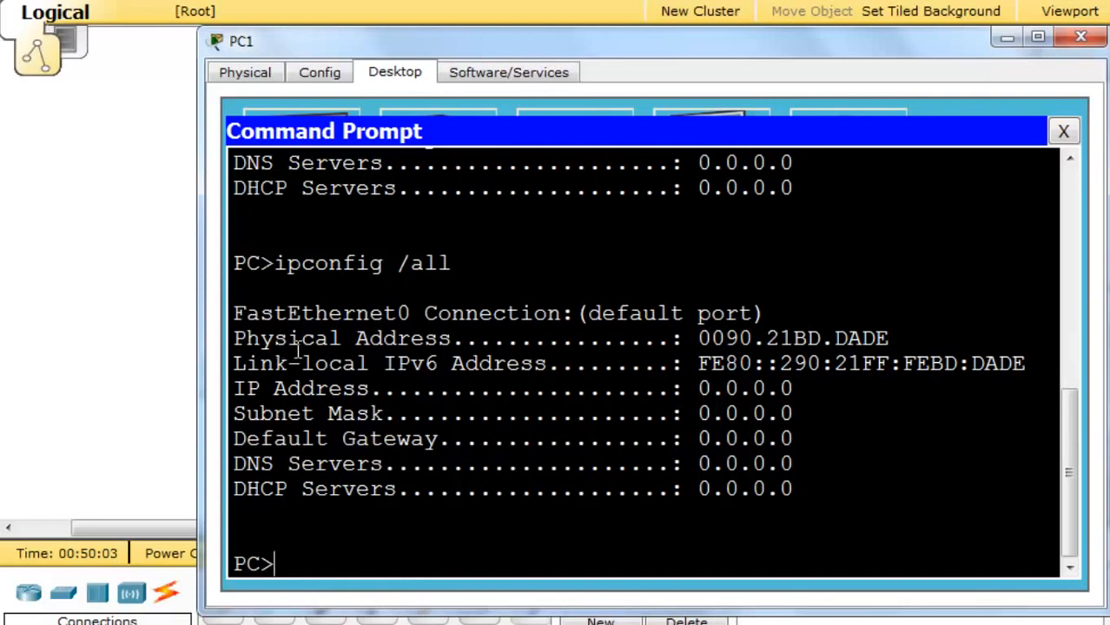
Step: Compare PC1's physical address with its link-local IPv6 address, examining the shared parts, the inserted FF:FE and the changed second digit
left_click_drag(696, 338, 891, 338)
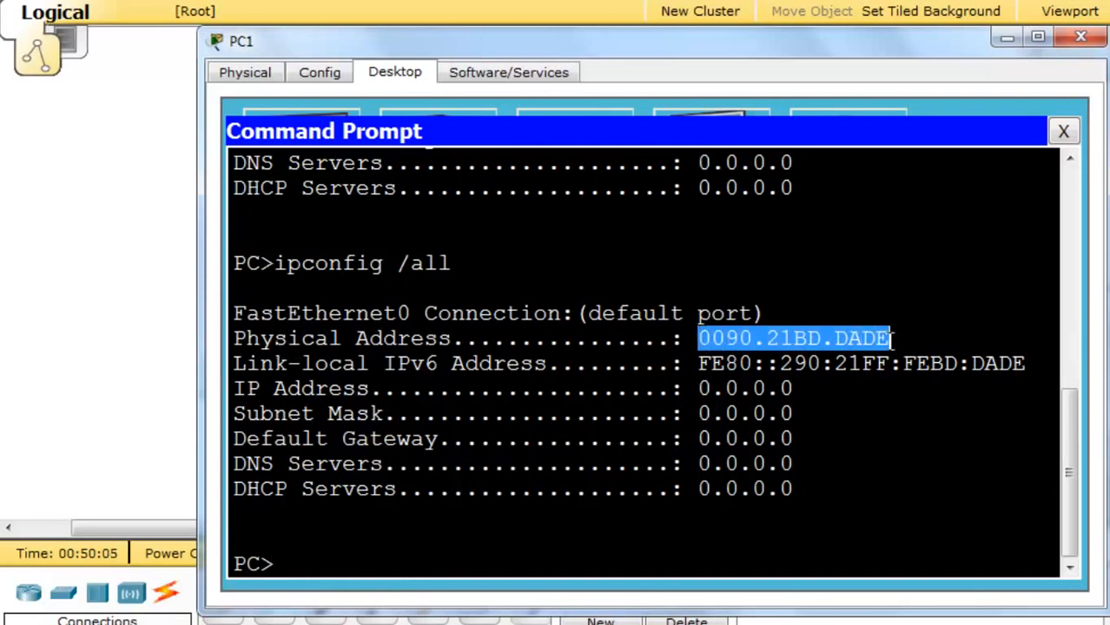
left_click(887, 480)
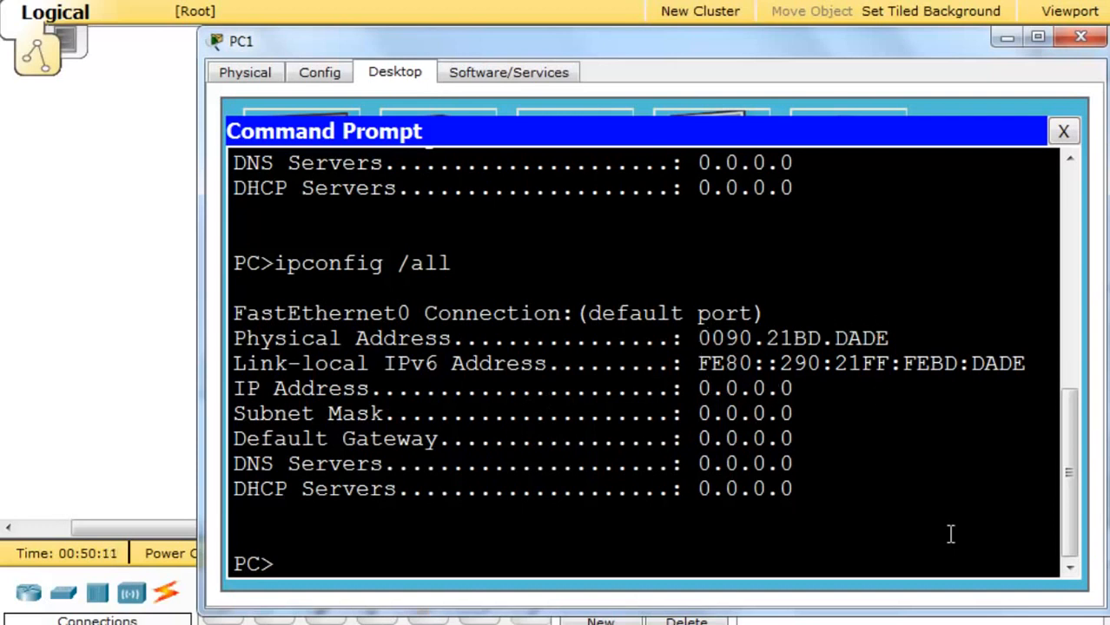
left_click_drag(928, 363, 1028, 366)
left_click_drag(794, 338, 890, 337)
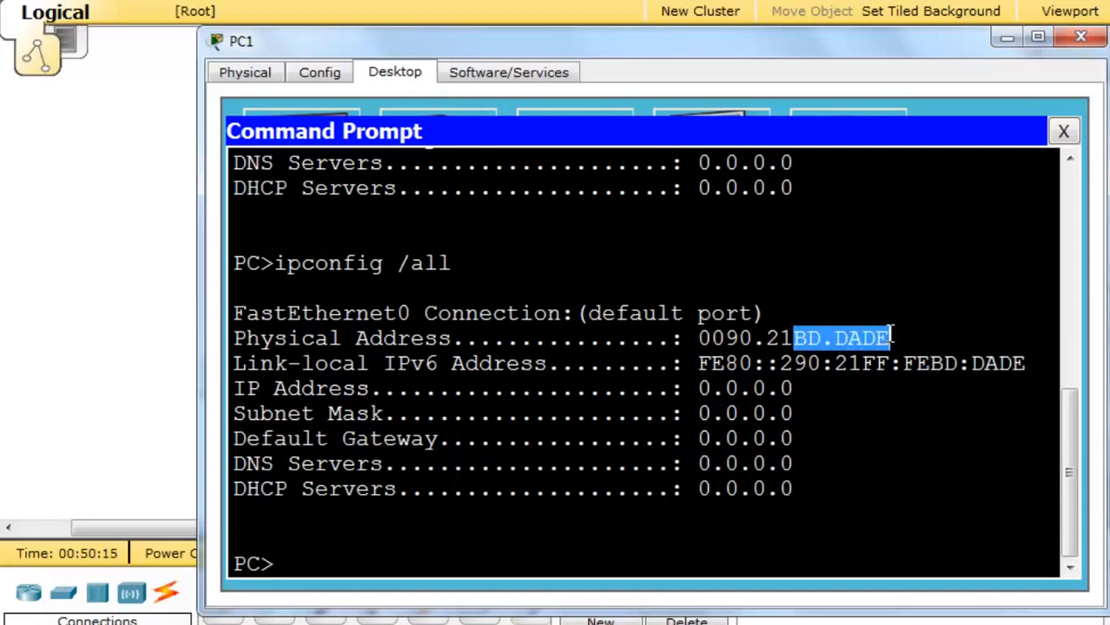
left_click(872, 402)
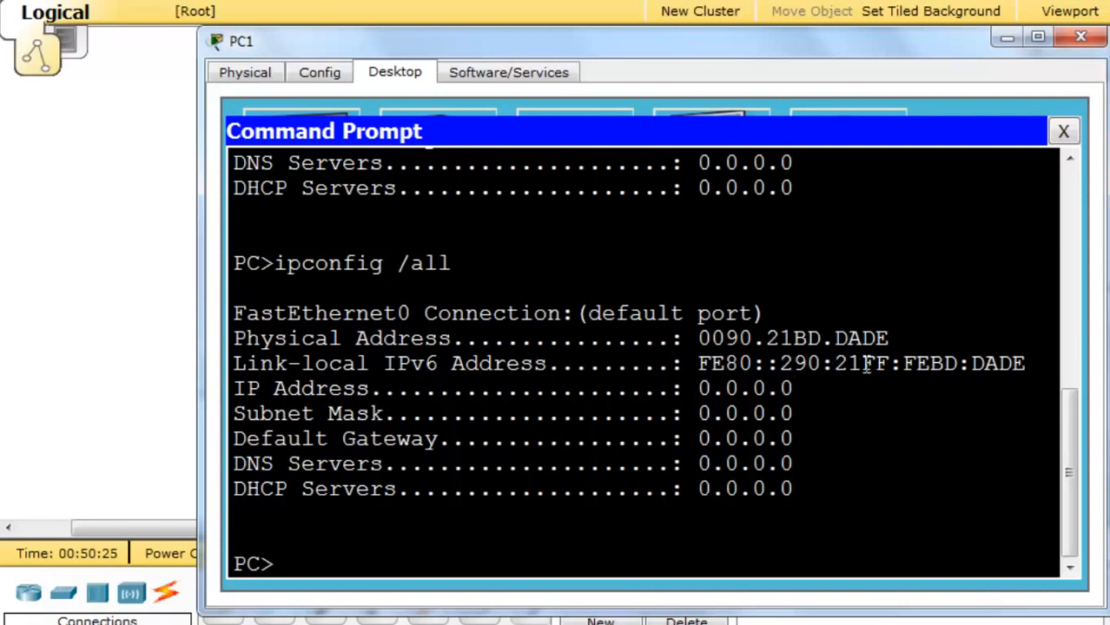
left_click_drag(864, 366, 930, 366)
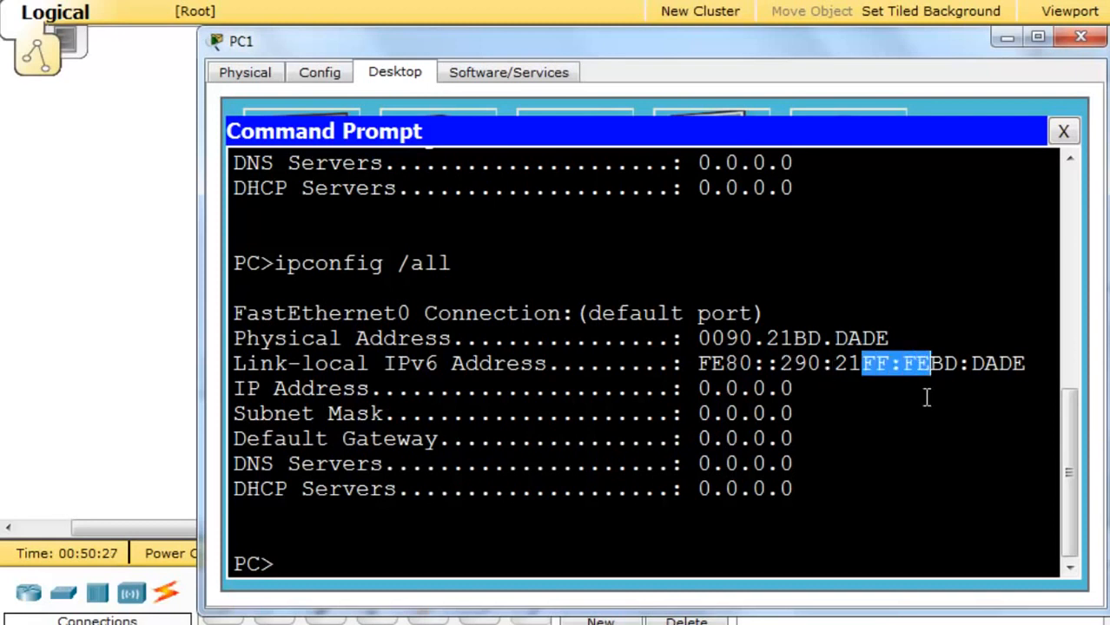
left_click_drag(796, 338, 694, 338)
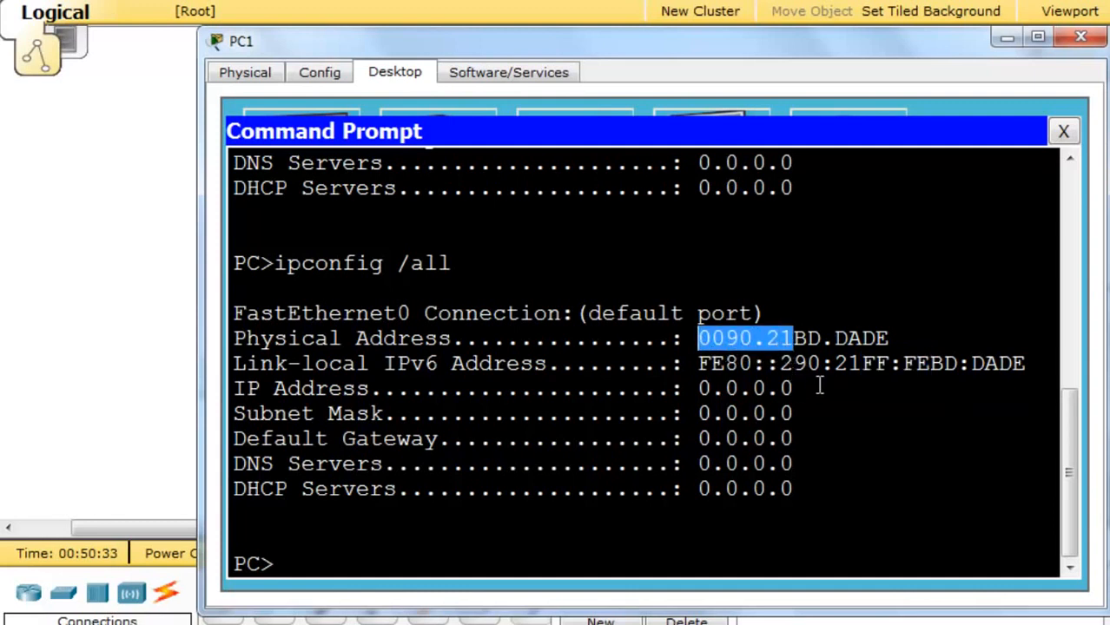
mouse_move(766, 365)
left_mouse_down()
mouse_move(856, 367)
mouse_move(768, 364)
left_mouse_up()
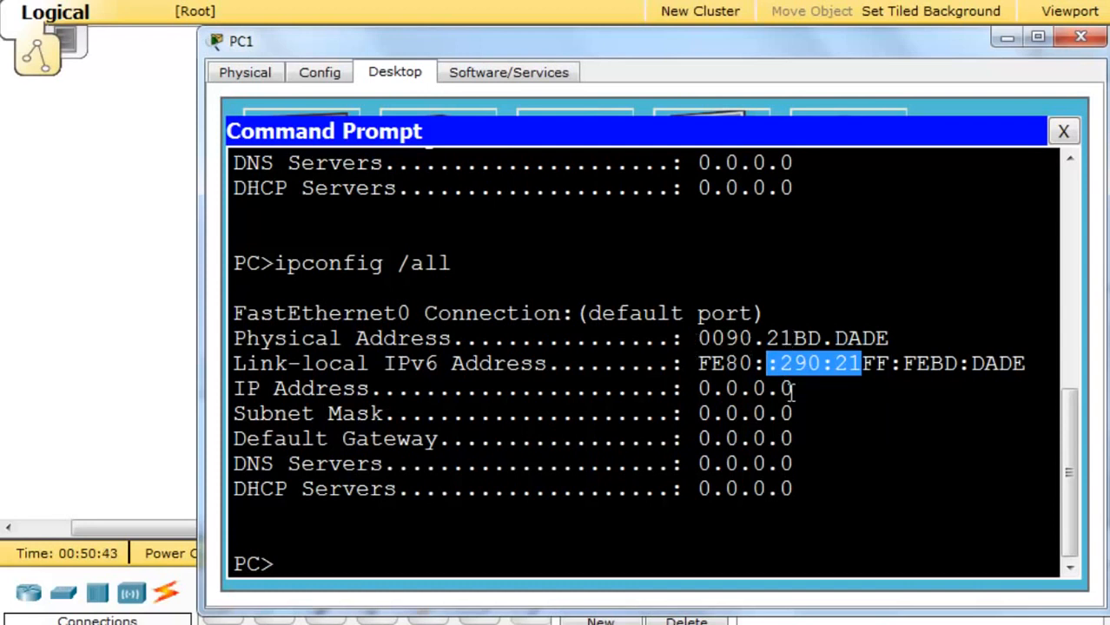
left_click_drag(711, 339, 725, 340)
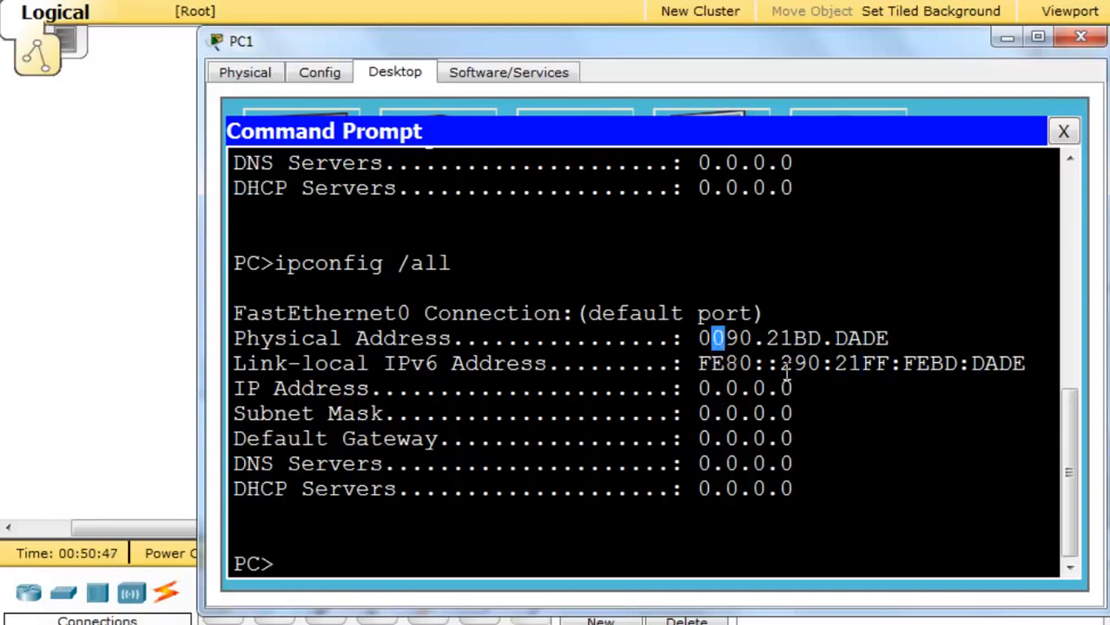
left_click_drag(781, 364, 792, 365)
left_click_drag(699, 365, 1025, 365)
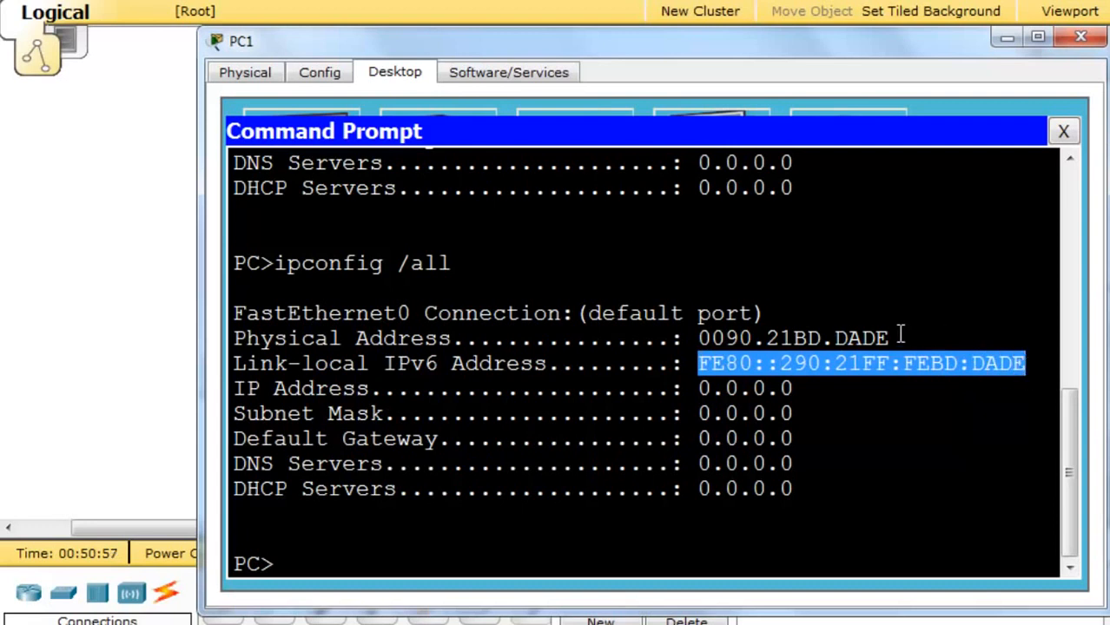
left_click_drag(891, 338, 700, 341)
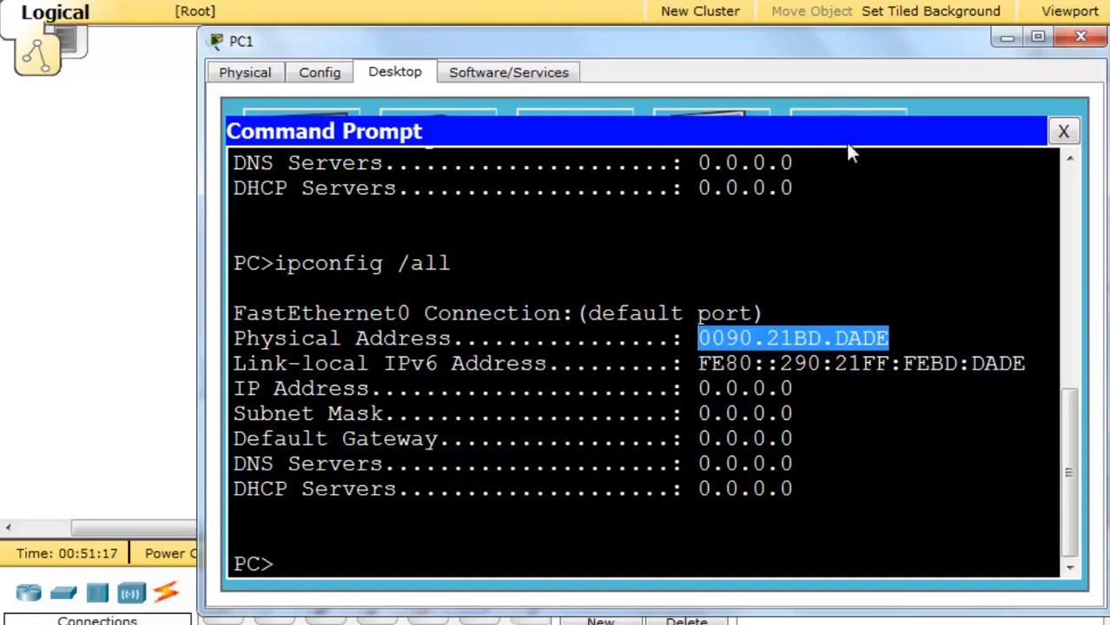
Step: Copy PC1's link-local IPv6 address from the ipconfig output and close PC1's window
left_click_drag(700, 363, 1026, 361)
right_click(973, 365)
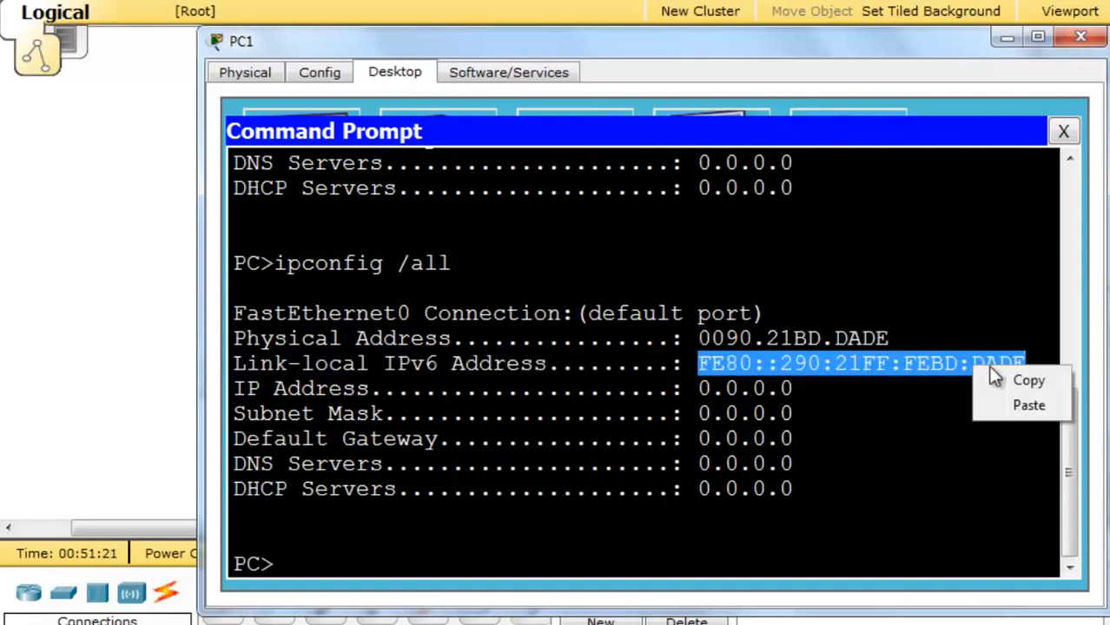
left_click(1028, 382)
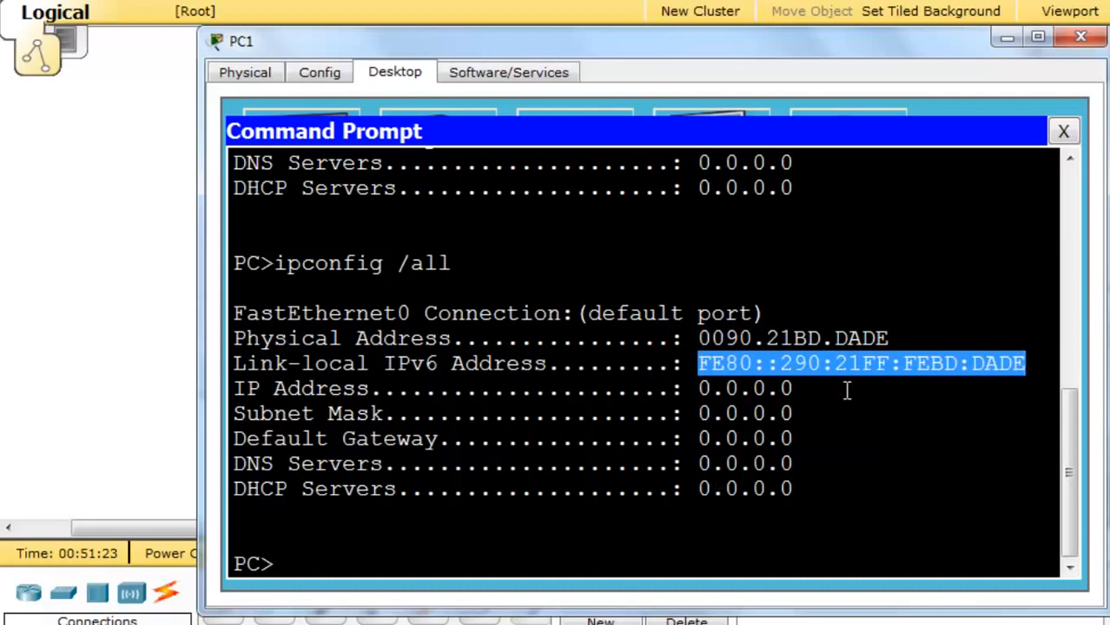
left_click(1063, 131)
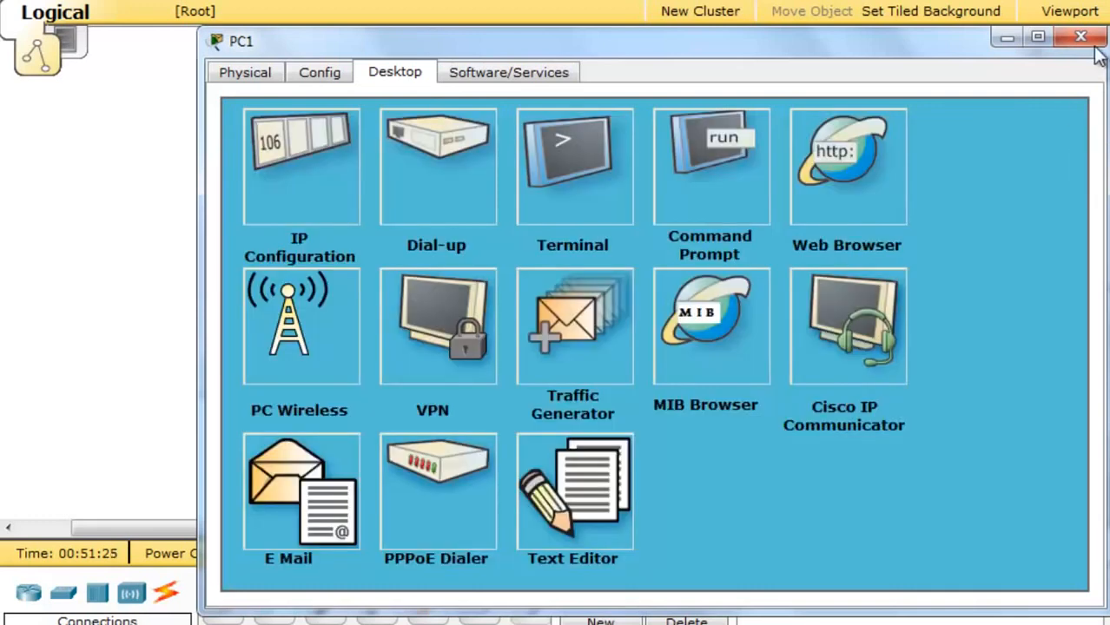
left_click(1080, 37)
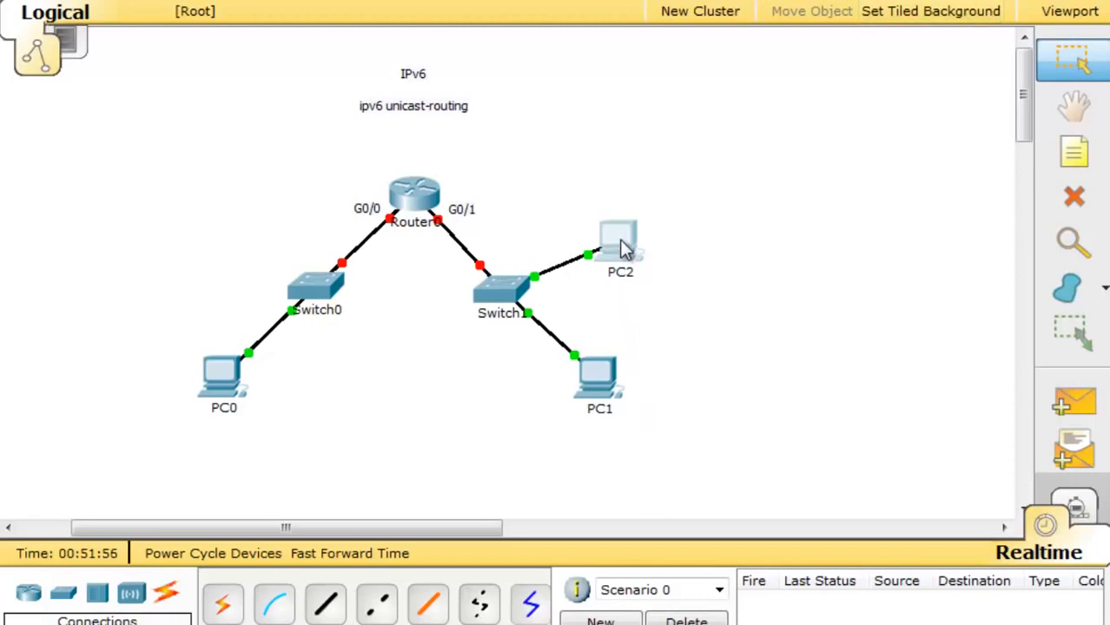
Step: Check the link-local address in PC2's IP configuration and close the configuration
left_click(622, 248)
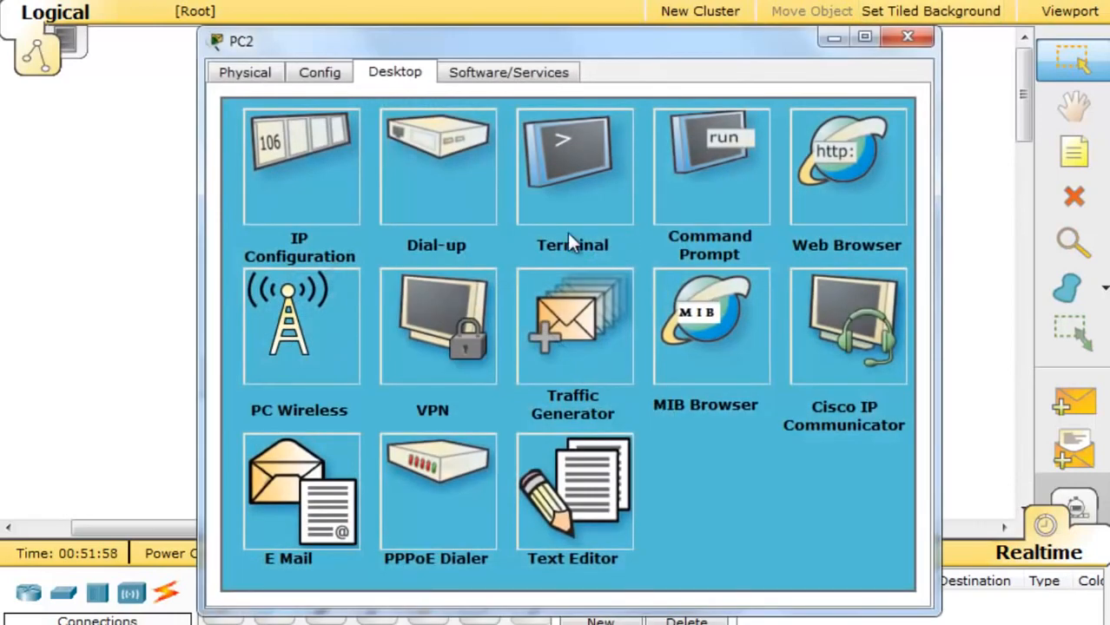
left_click(290, 154)
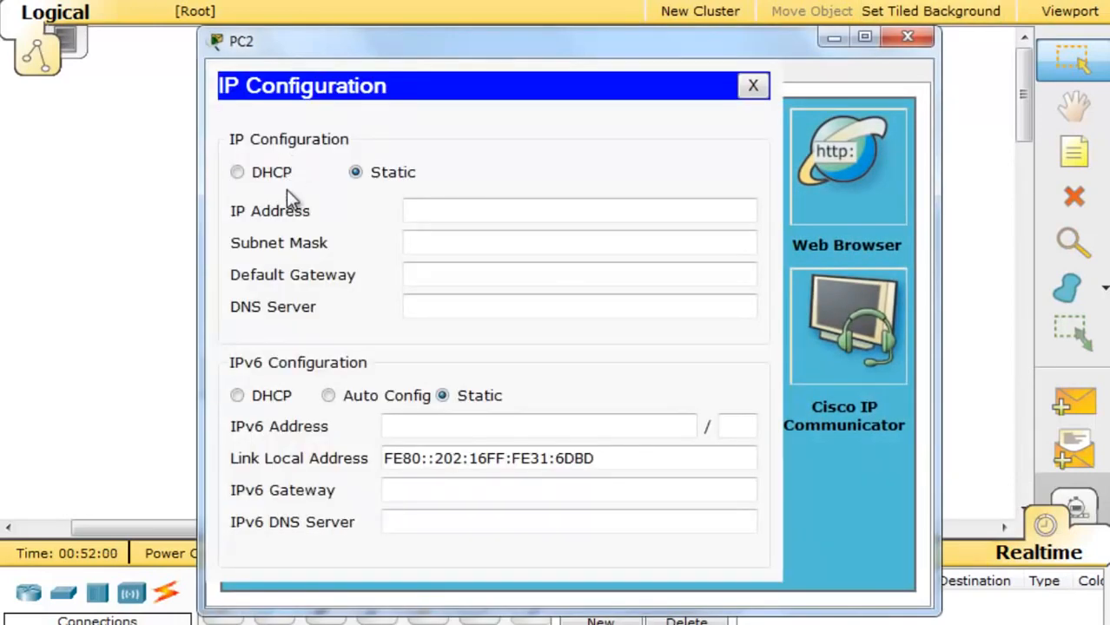
left_click_drag(595, 459, 347, 460)
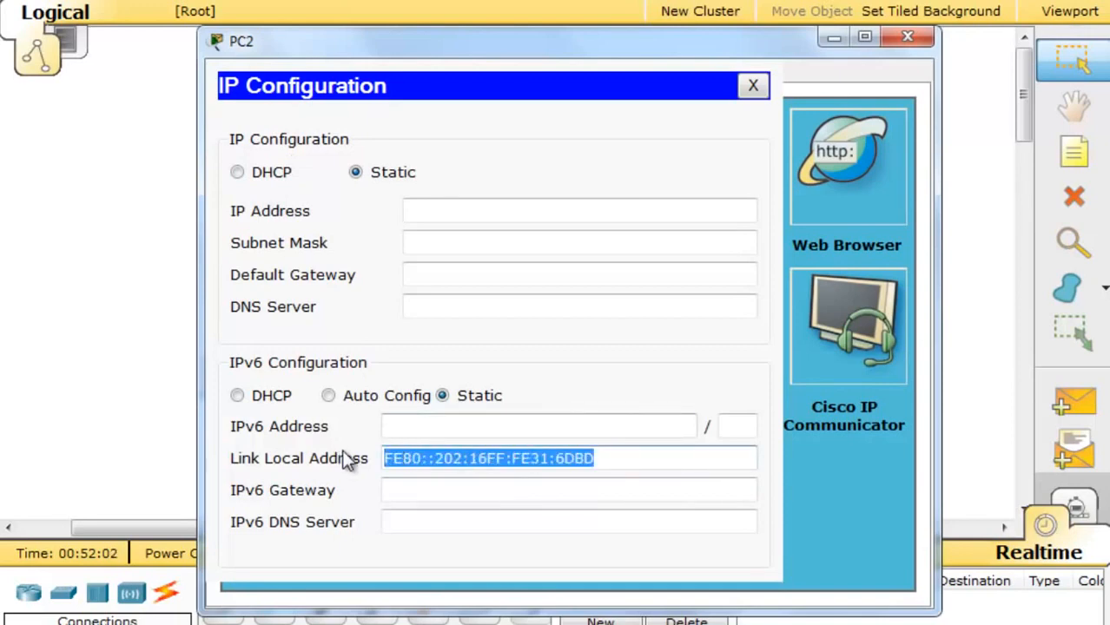
left_click(754, 95)
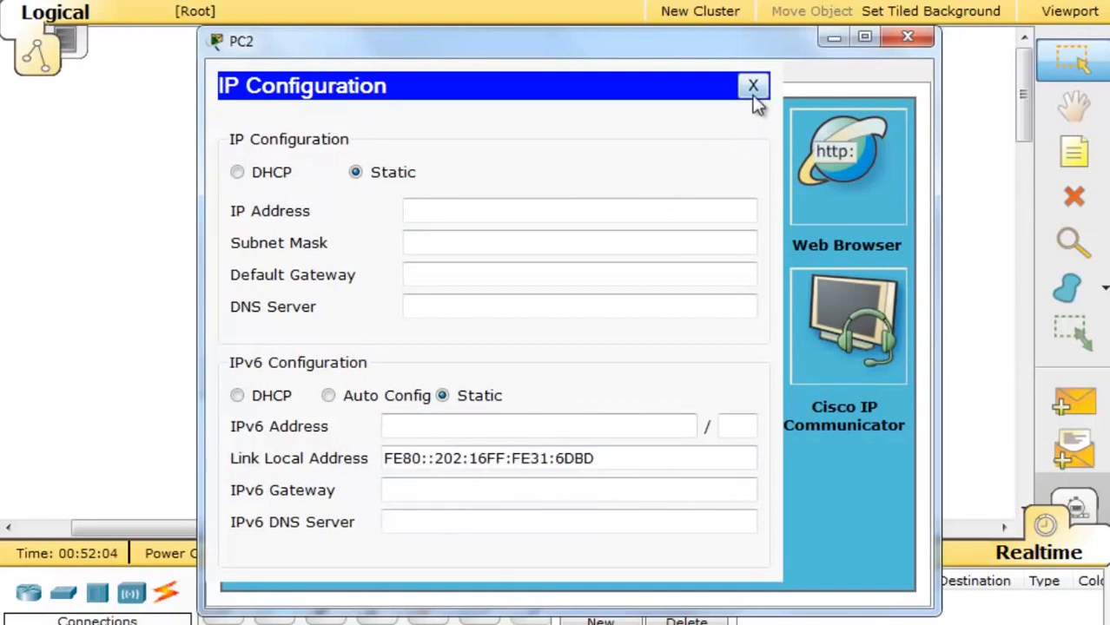
Step: Ping PC1's copied link-local address FE80::290:21FF:FEBD:DADE from PC2's command prompt, widening the window to show the full replies
left_click(680, 155)
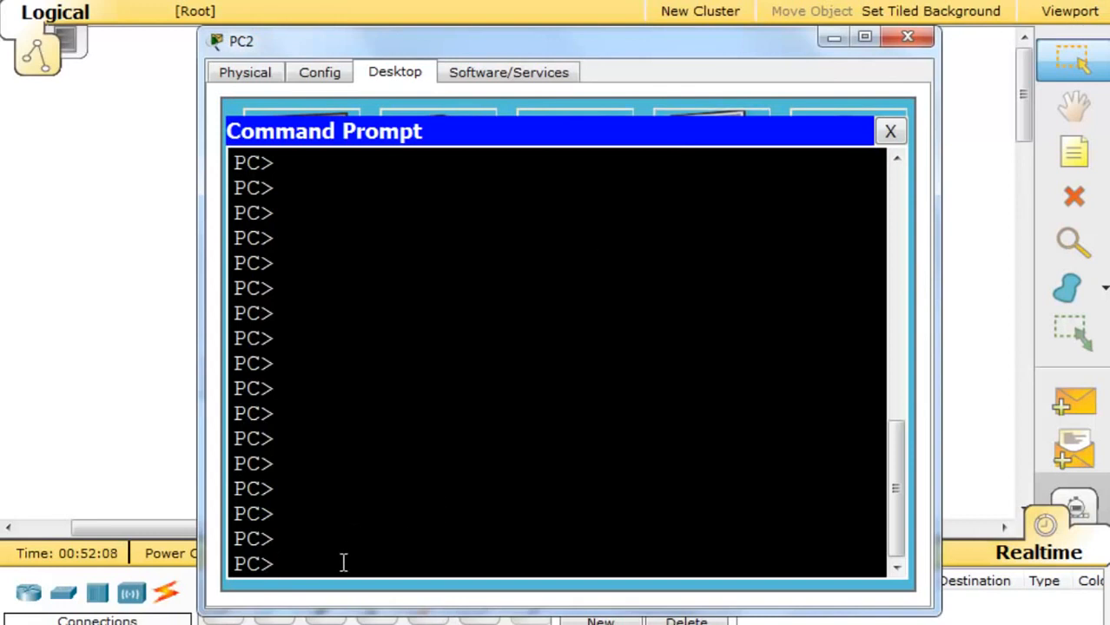
type("ping")
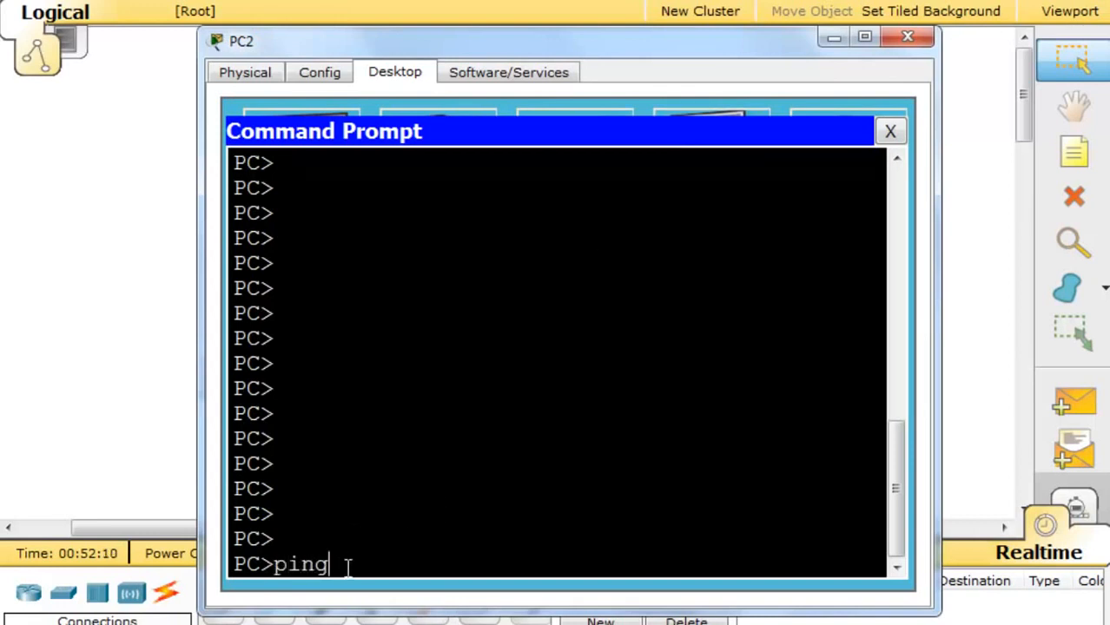
right_click(347, 565)
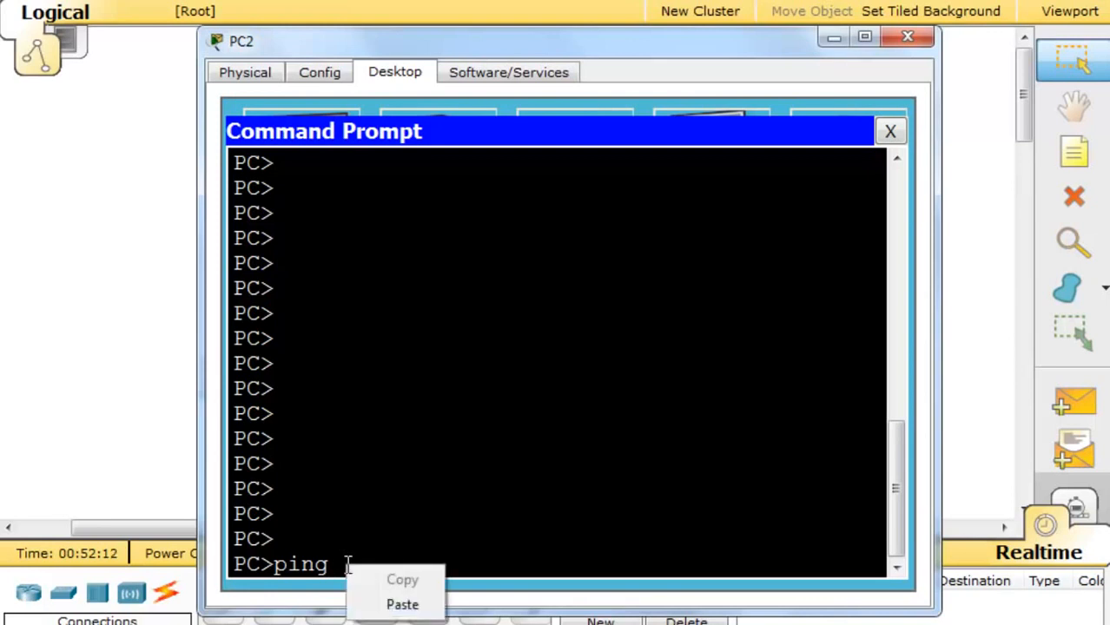
left_click(408, 605)
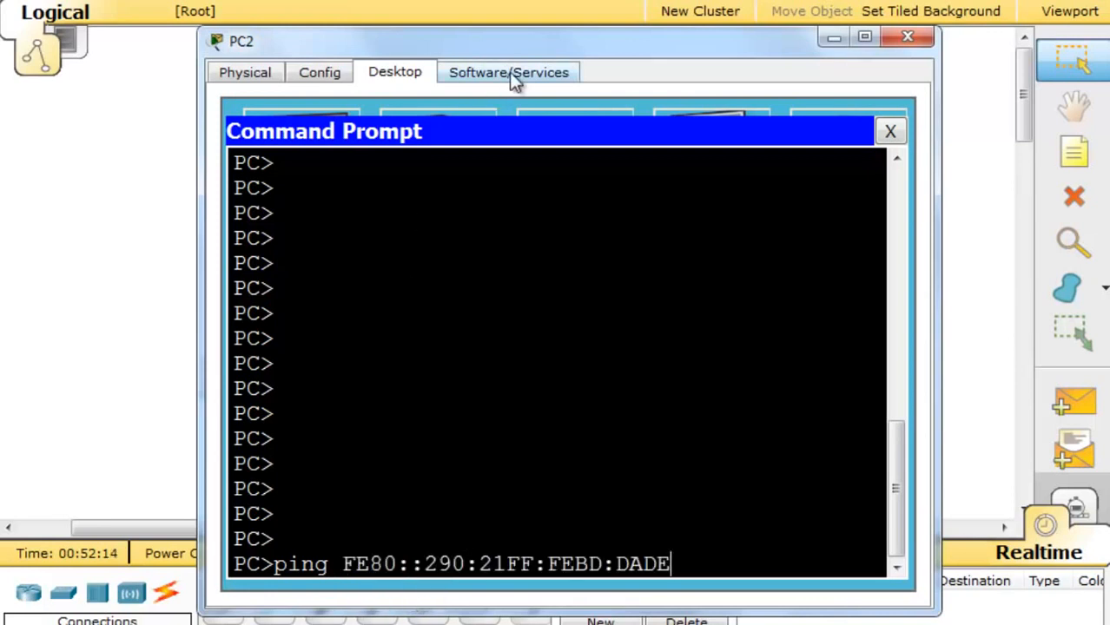
left_click_drag(538, 46, 486, 31)
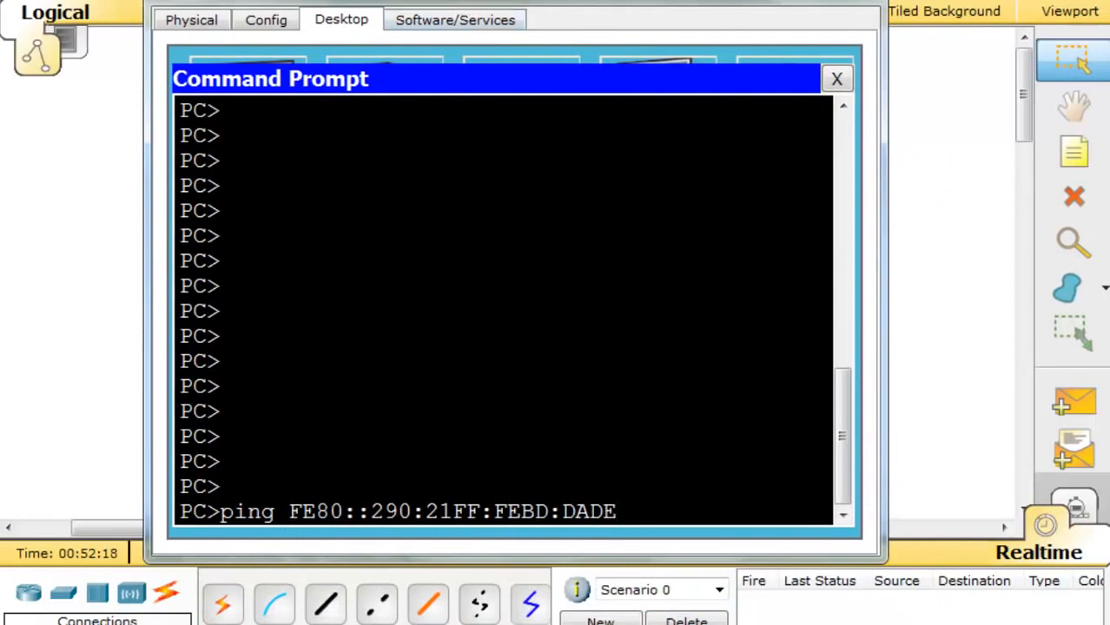
left_click_drag(437, 1, 972, 0)
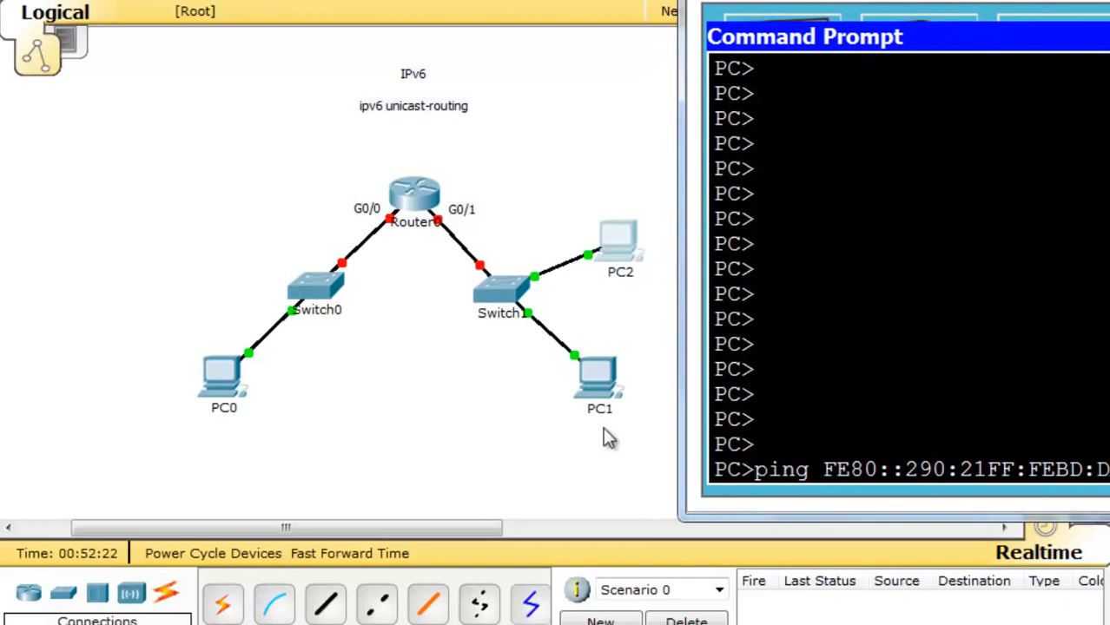
left_click_drag(1045, 0, 697, 0)
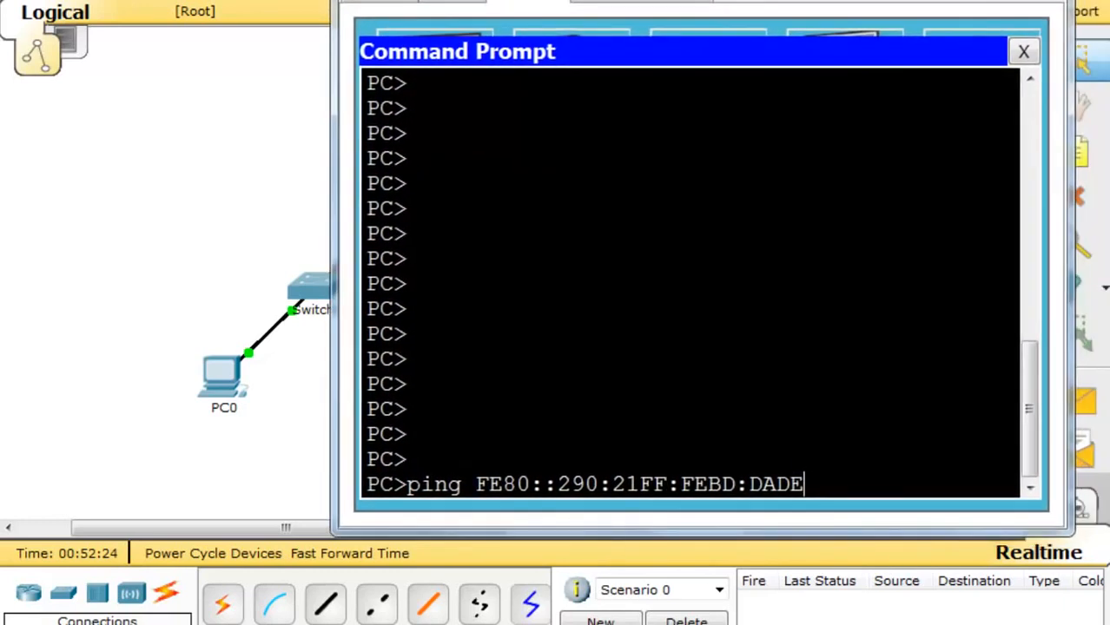
key("Return")
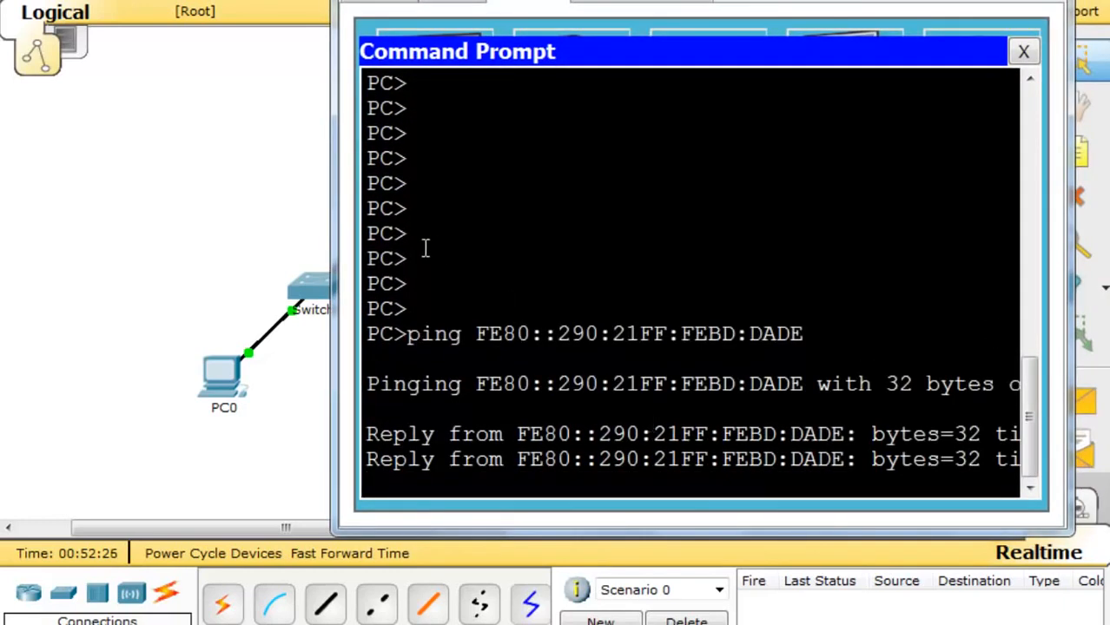
left_click_drag(333, 240, 82, 245)
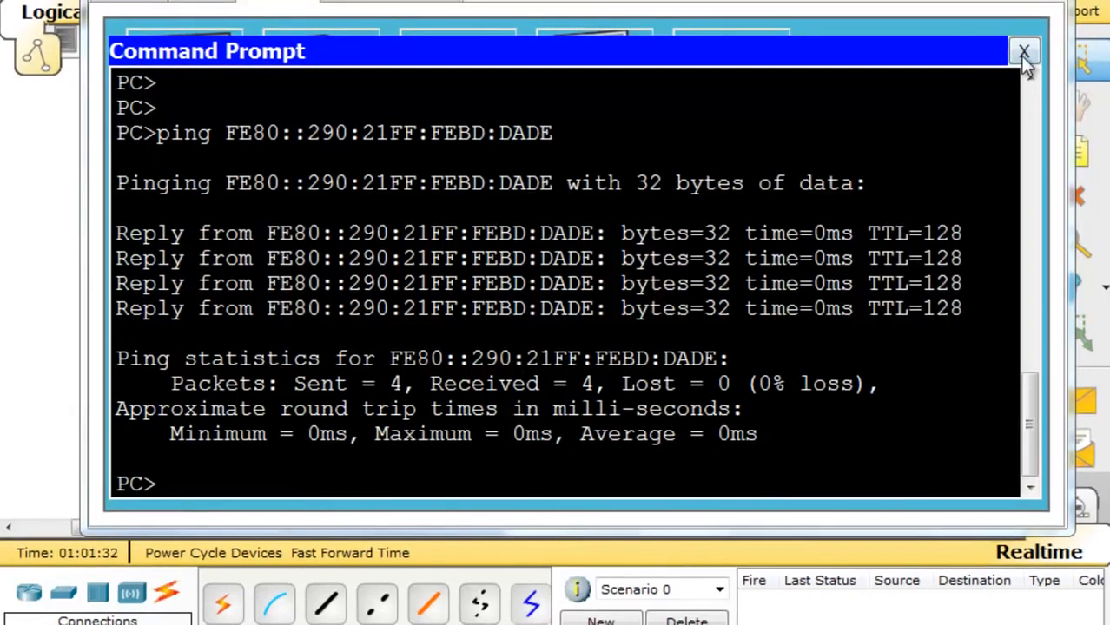
Step: Close PC2's command prompt and window, and open Router0's command line interface, widening its window to show full lines
left_click(1023, 52)
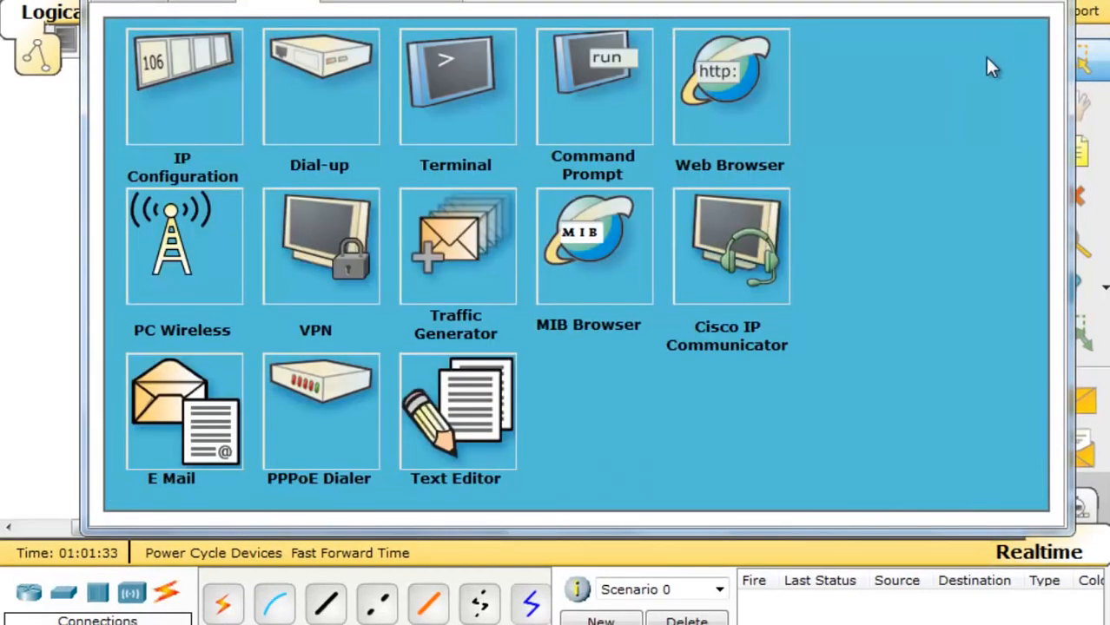
left_click(1039, 1)
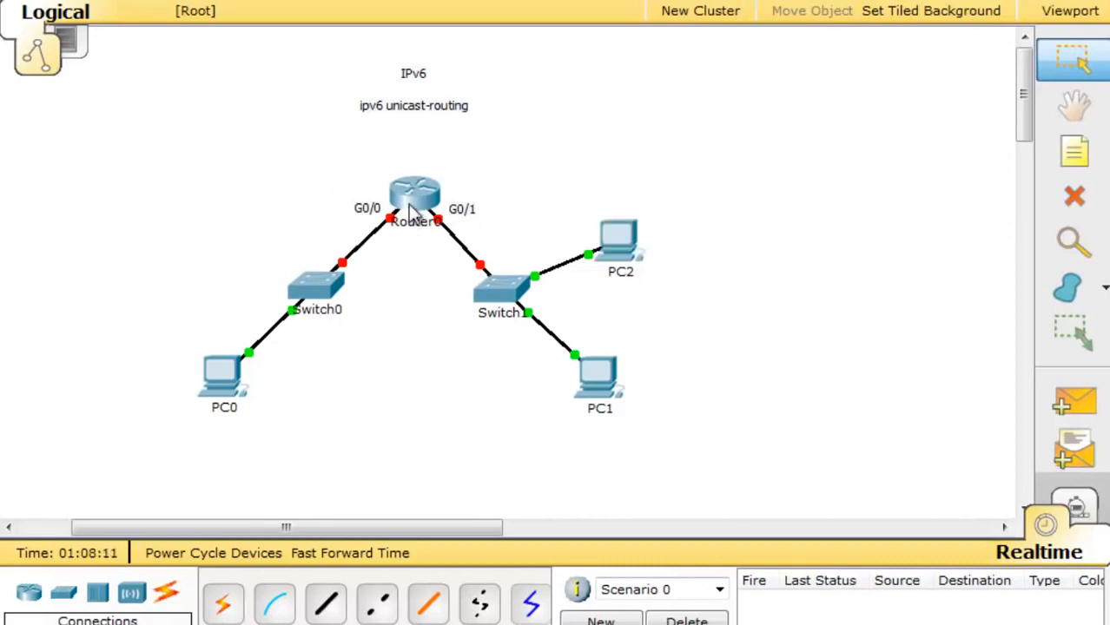
left_click(410, 210)
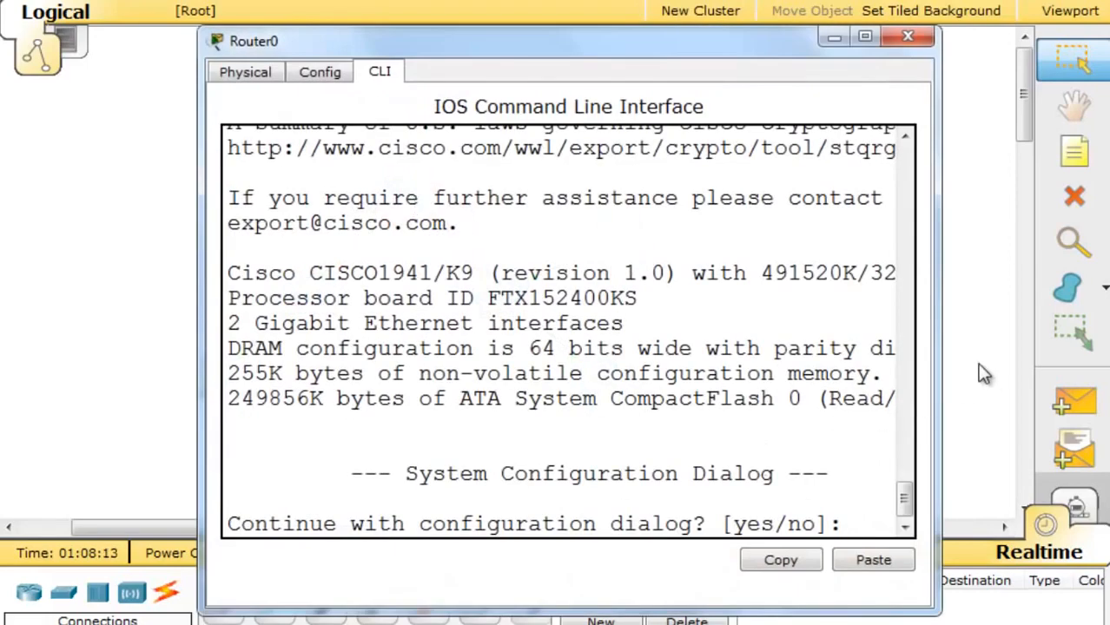
left_click_drag(935, 330, 1109, 331)
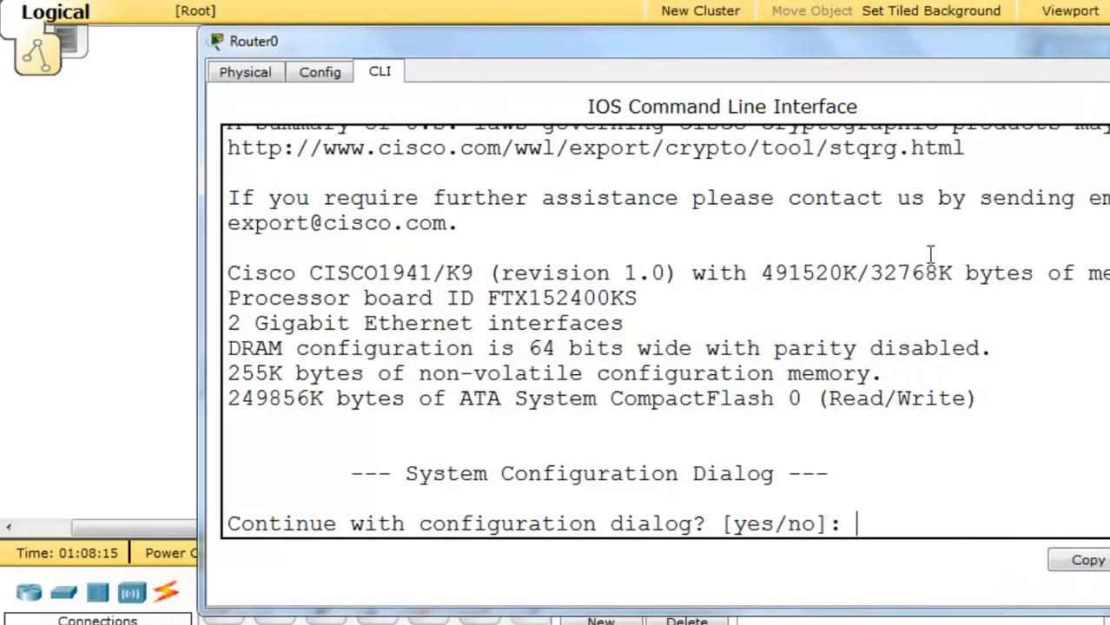
left_click_drag(762, 49, 593, 9)
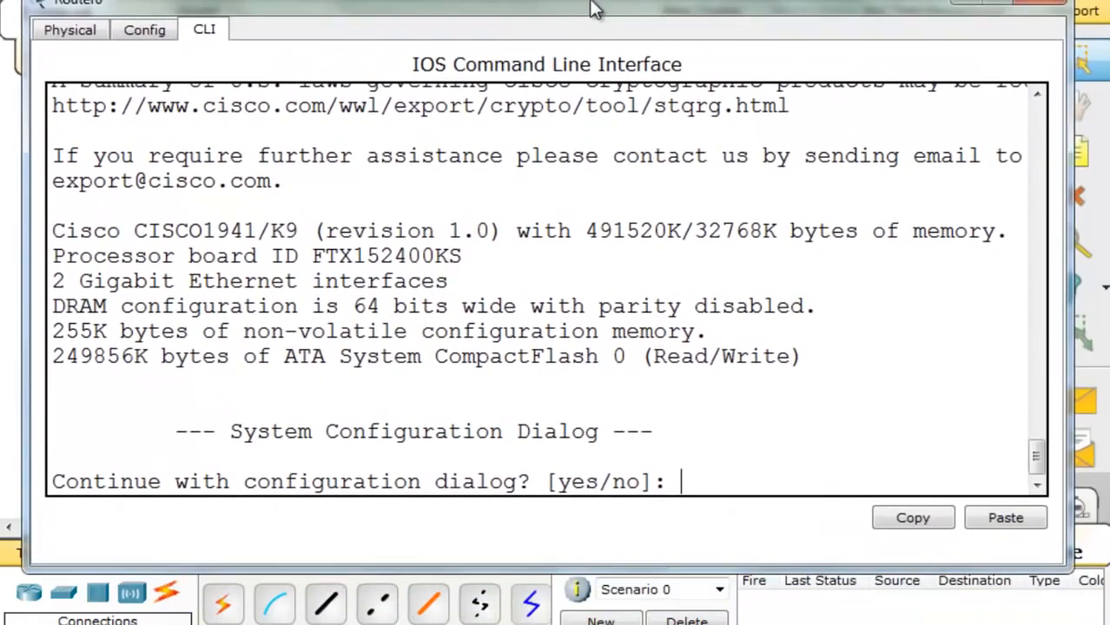
left_click_drag(1081, 206, 1105, 206)
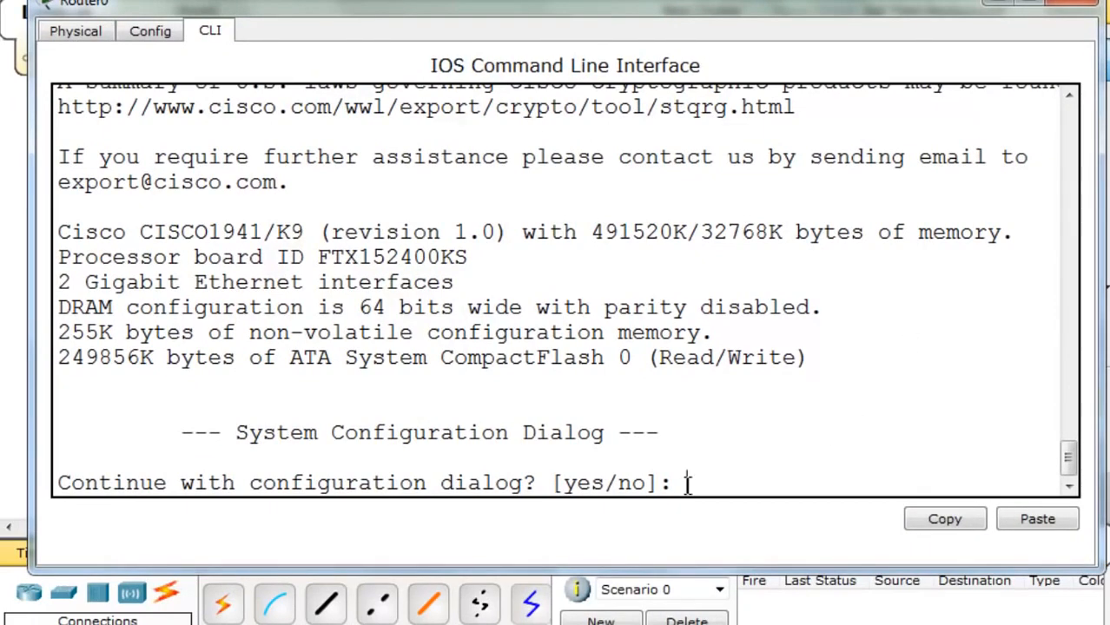
Step: Decline Router0's initial configuration dialog and enter global configuration mode with enable and conf t
type("no")
key("Return")
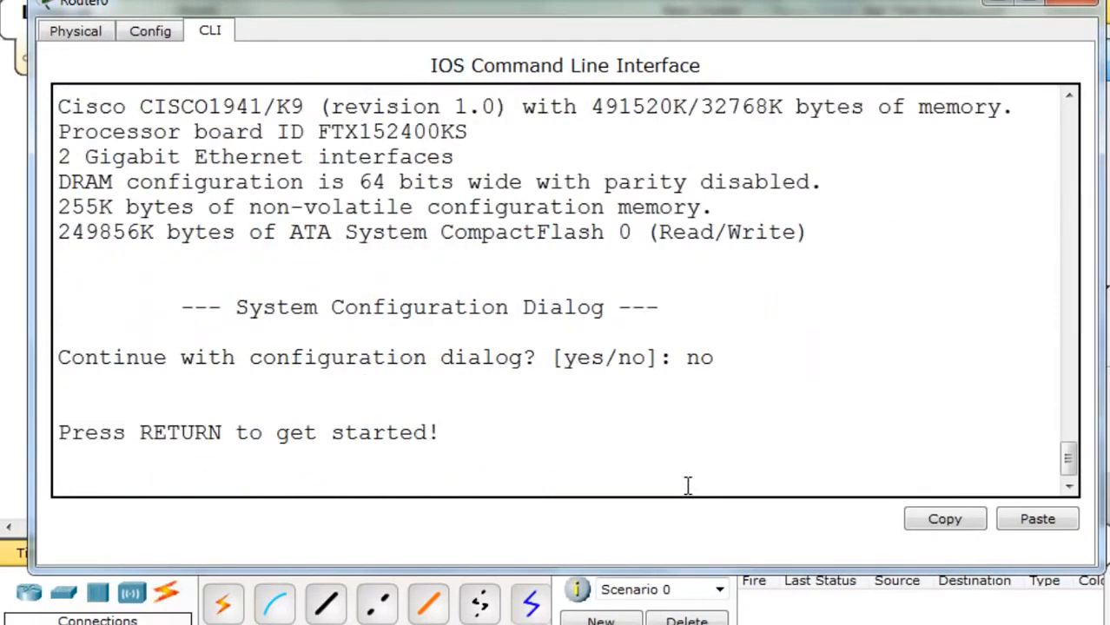
key("Return")
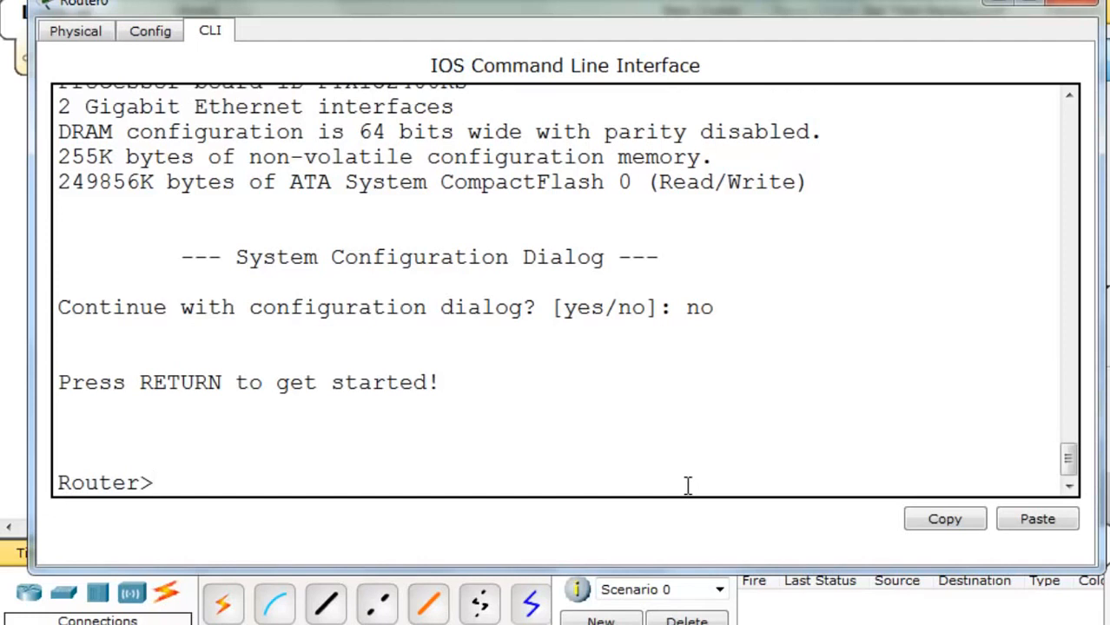
type("enable")
key("Return")
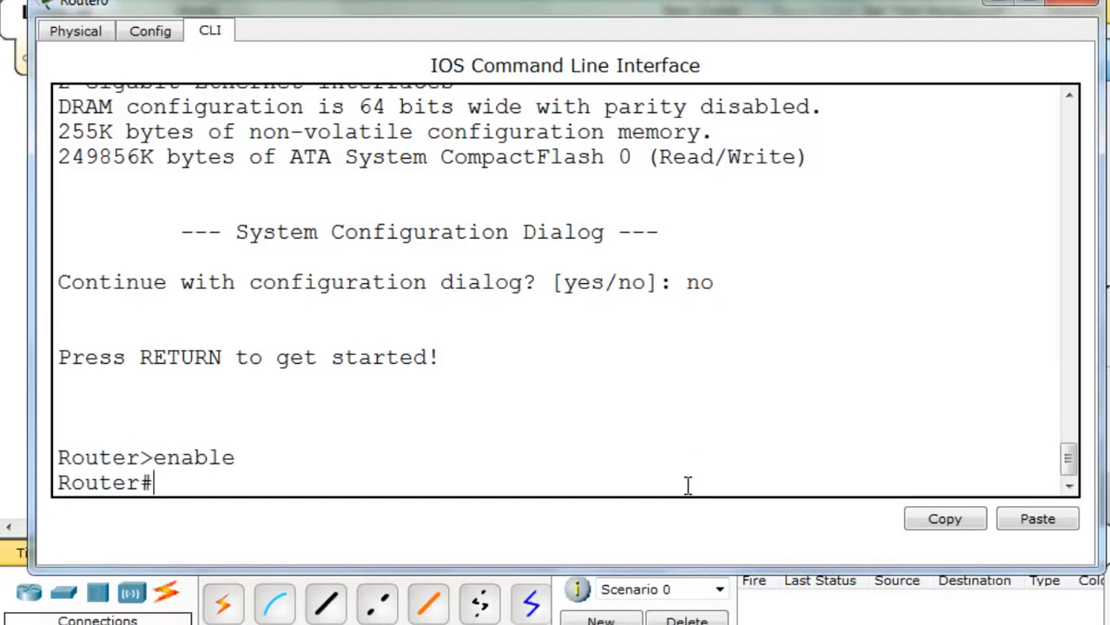
type("conf t")
key("Return")
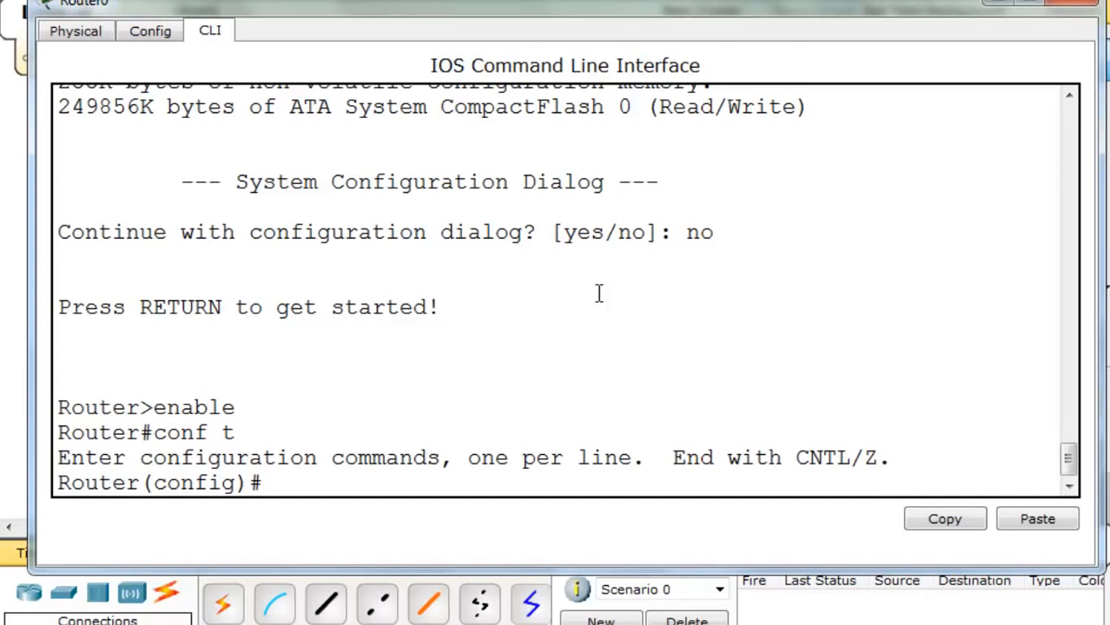
Step: Enable IPv6 routing on Router0 with the ipv6 unicast-routing command
type("ipv6 unicast")
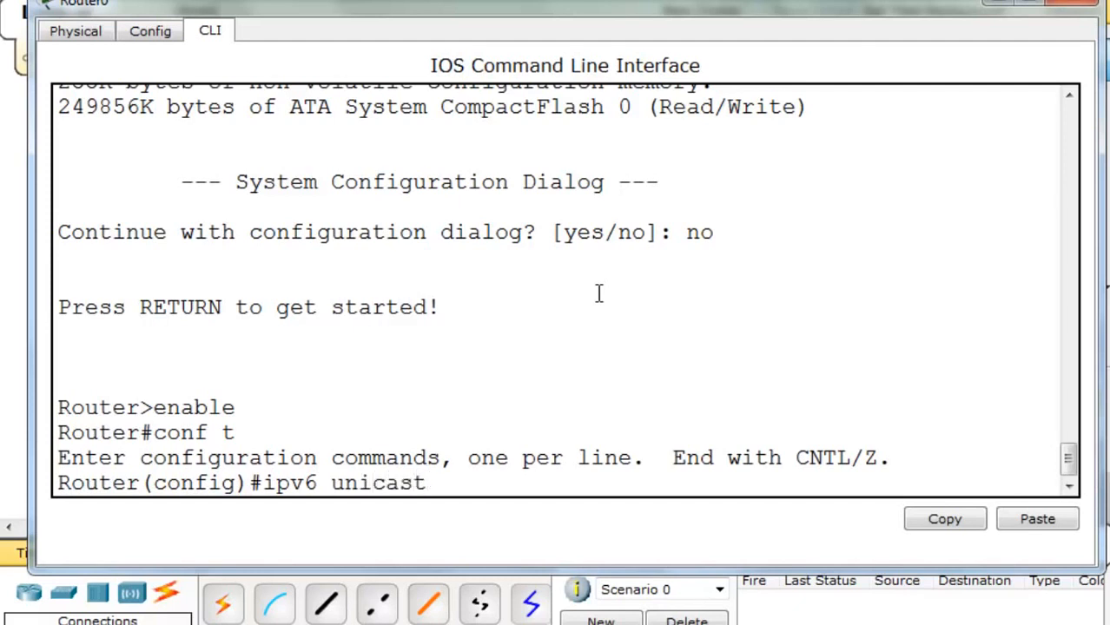
type("-routing")
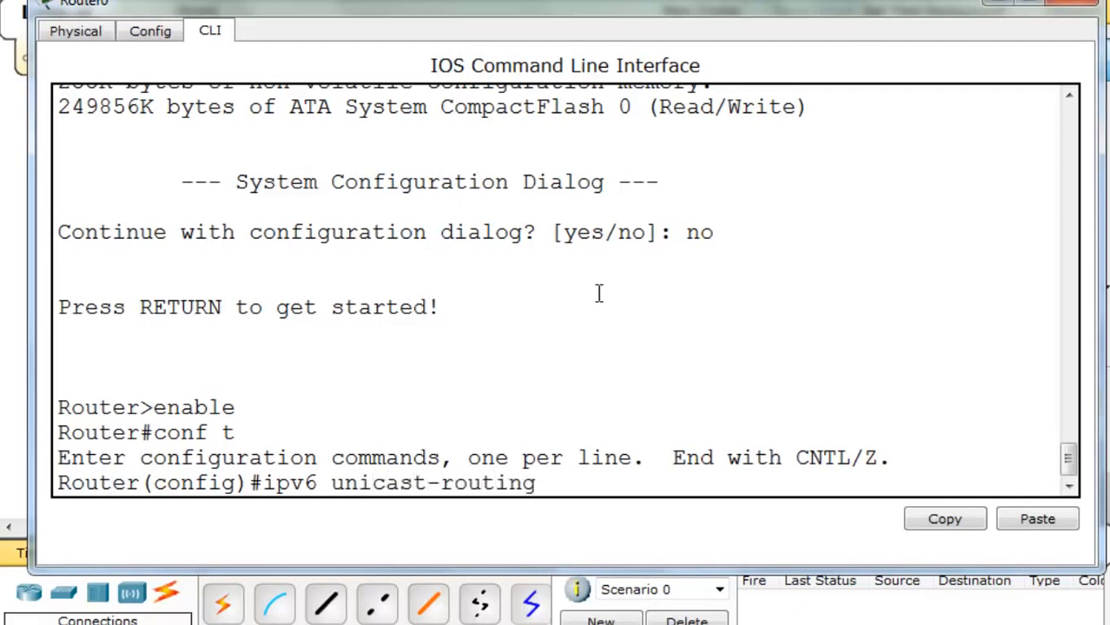
key("Return")
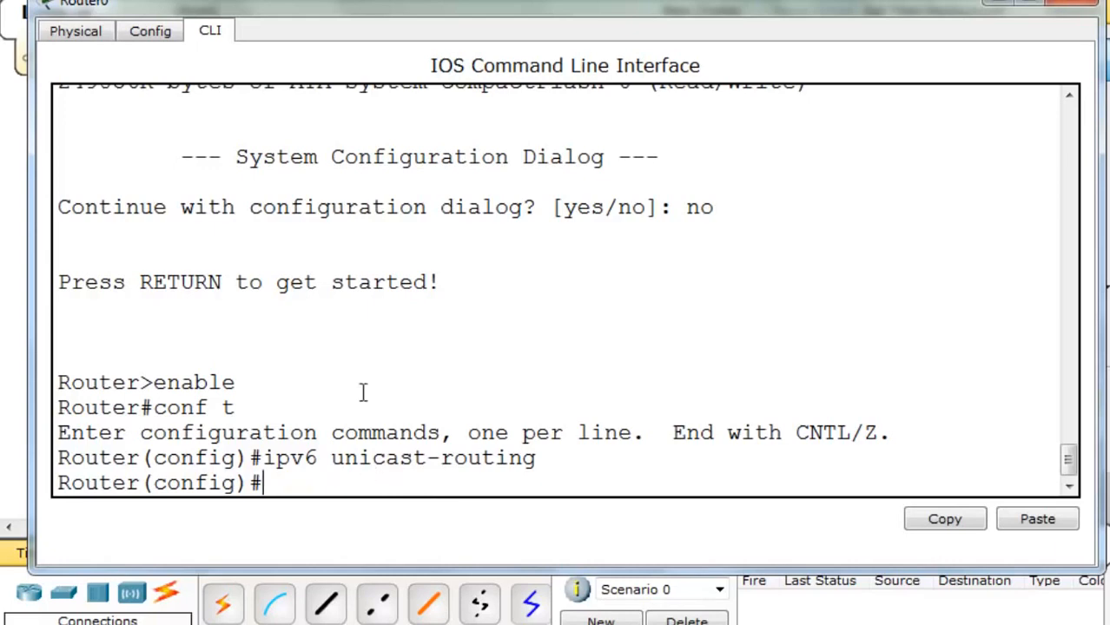
Step: Check Router0's G0/0 and G0/1 interfaces and port summary in the topology, and return to its command line
left_click_drag(487, 4, 447, 271)
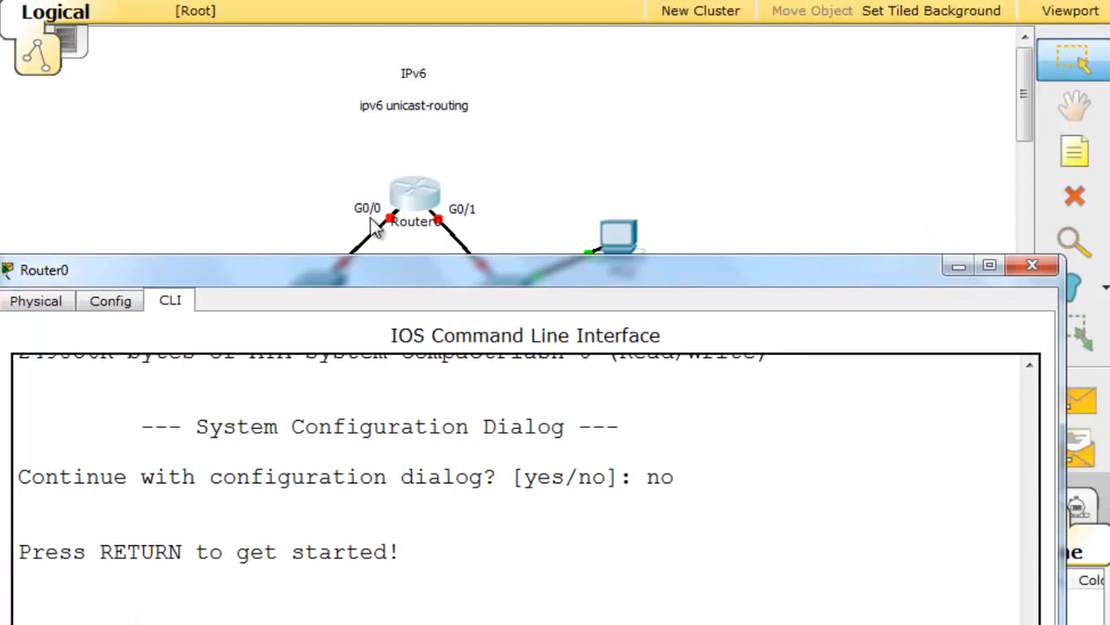
left_click(475, 221)
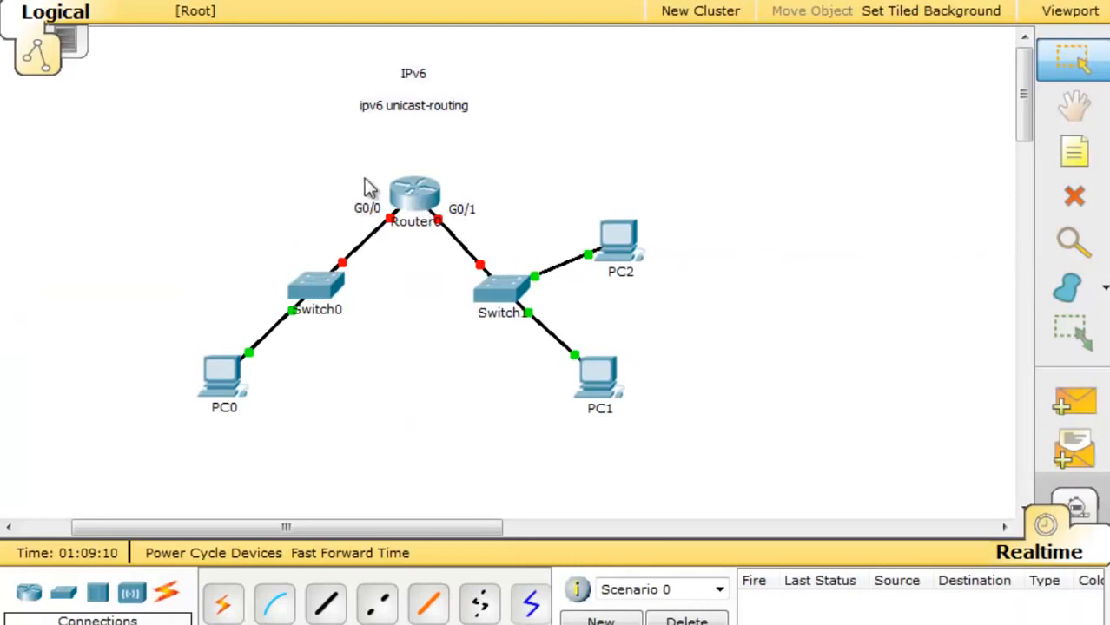
mouse_move(445, 214)
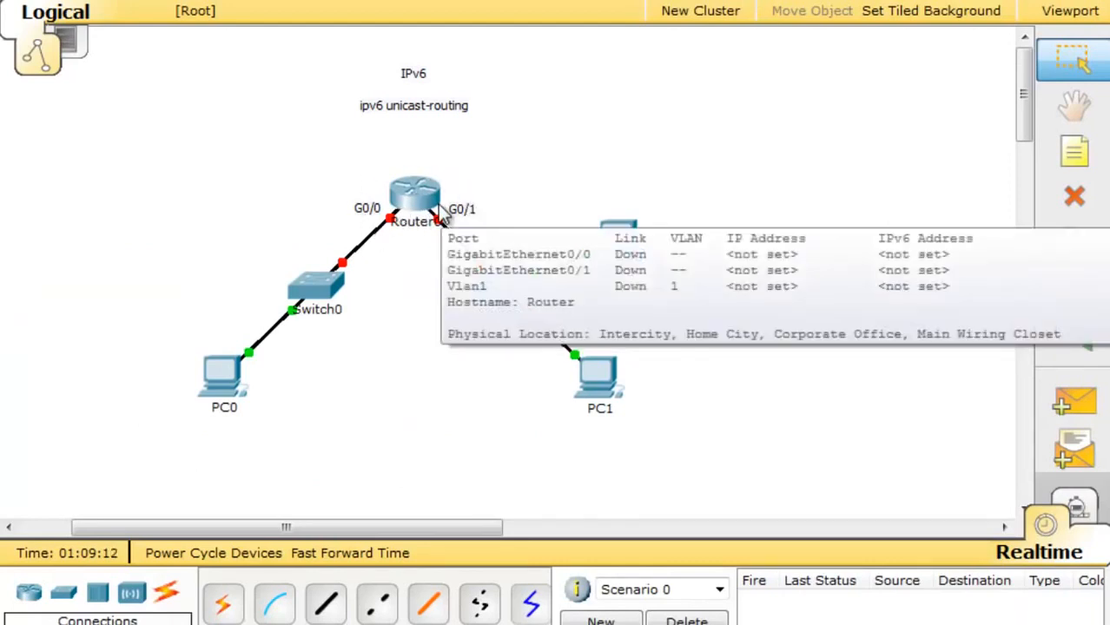
left_click(29, 594)
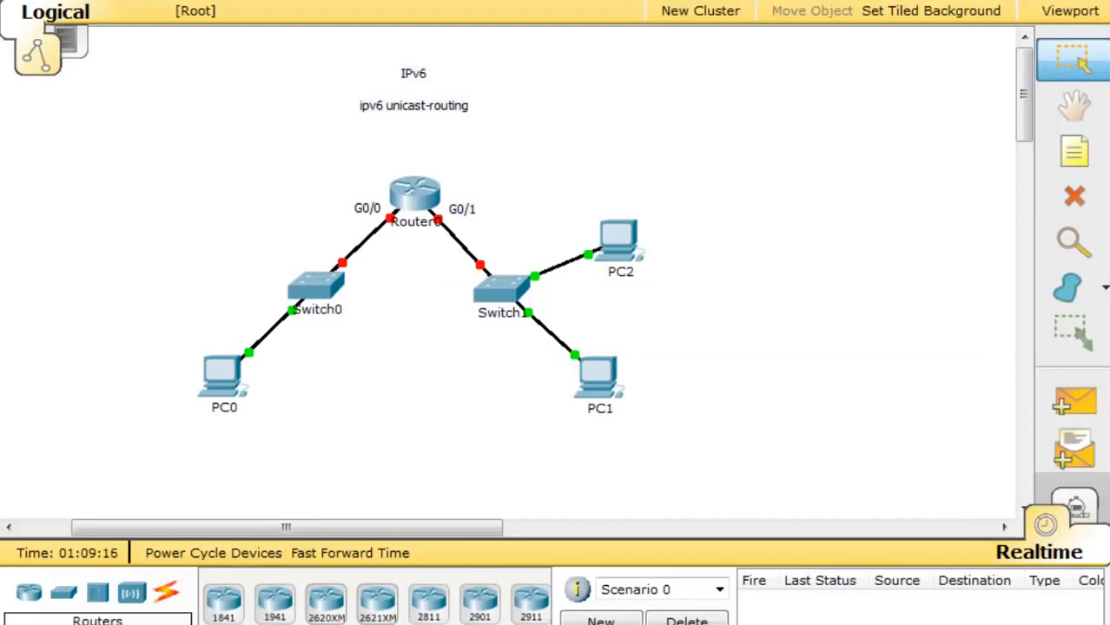
left_click(421, 224)
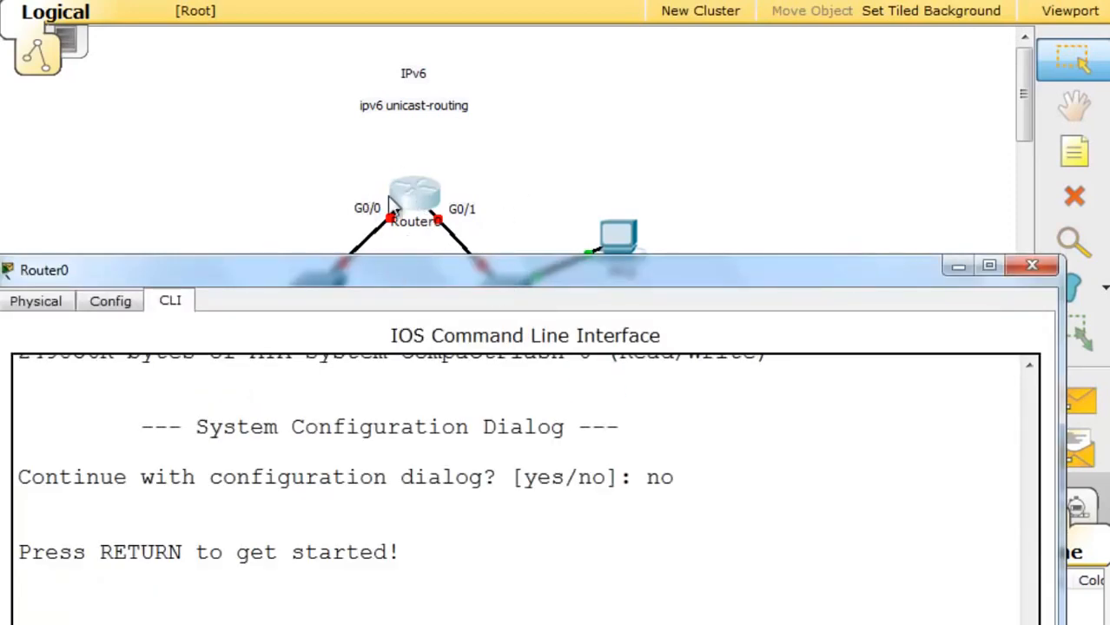
left_click_drag(438, 271, 458, 14)
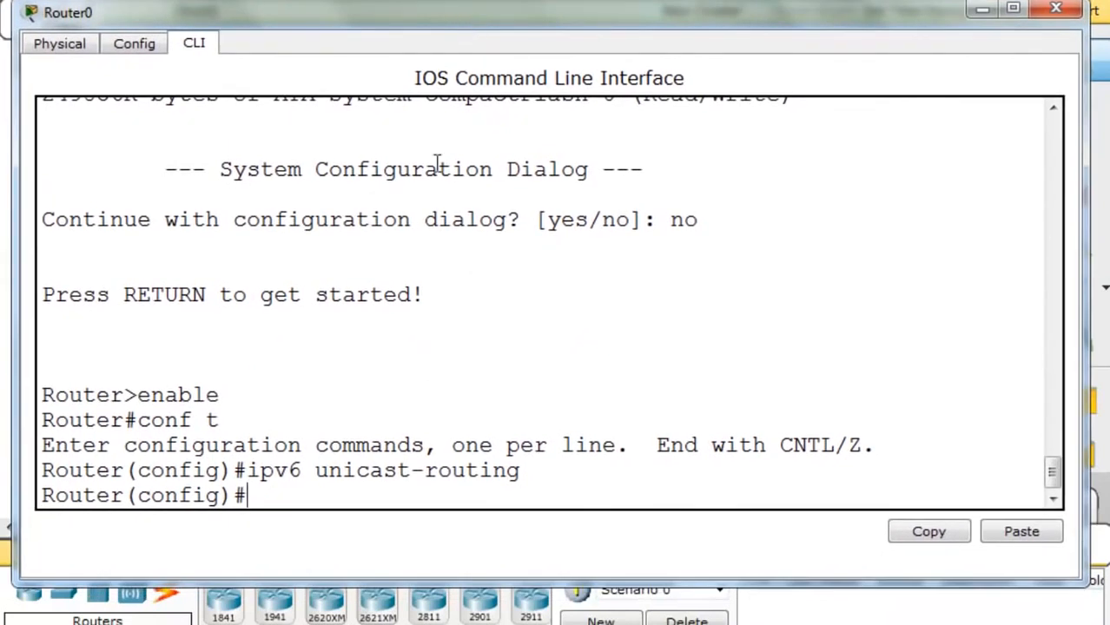
Step: Assign the link-local IPv6 address FE80::1 to Router0's interface g0/0 using the link-local option
type("int g0/0")
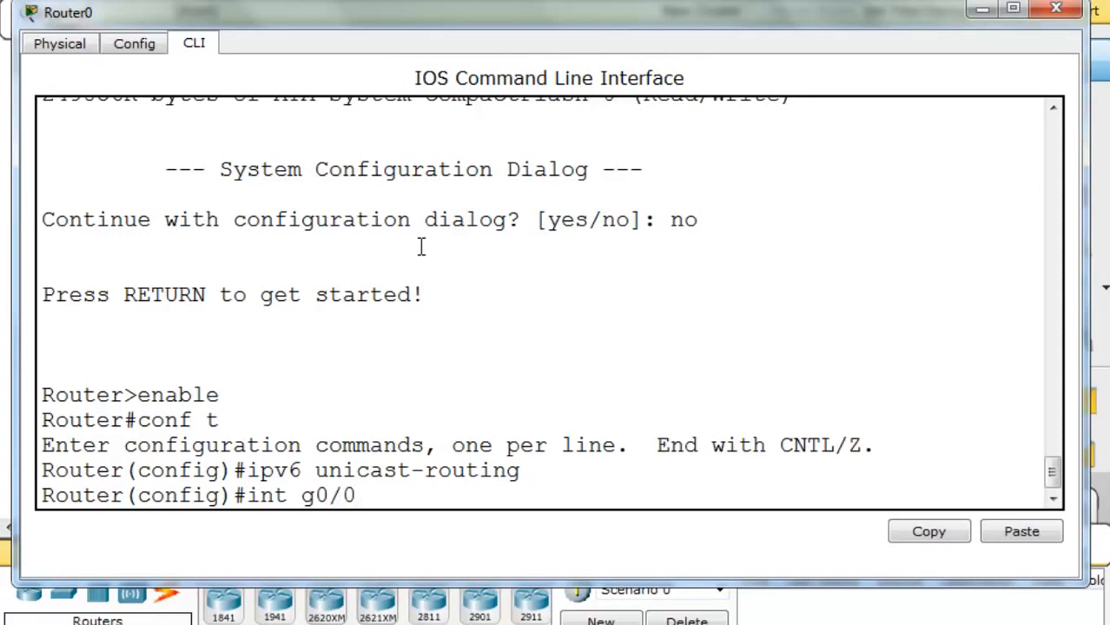
key("Return")
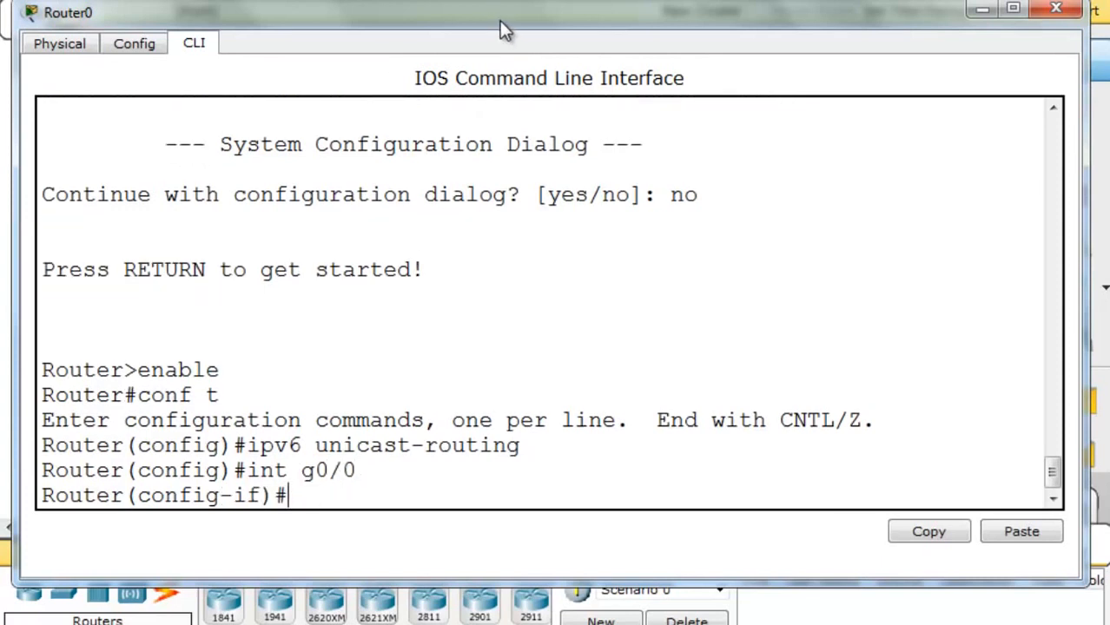
type("ipv6")
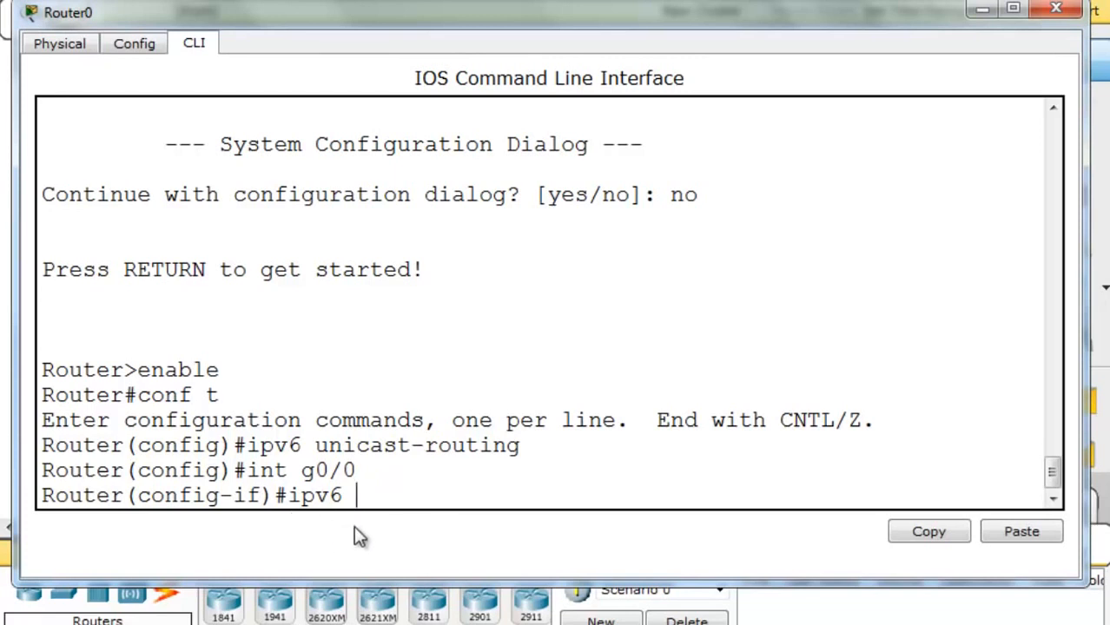
type("address ")
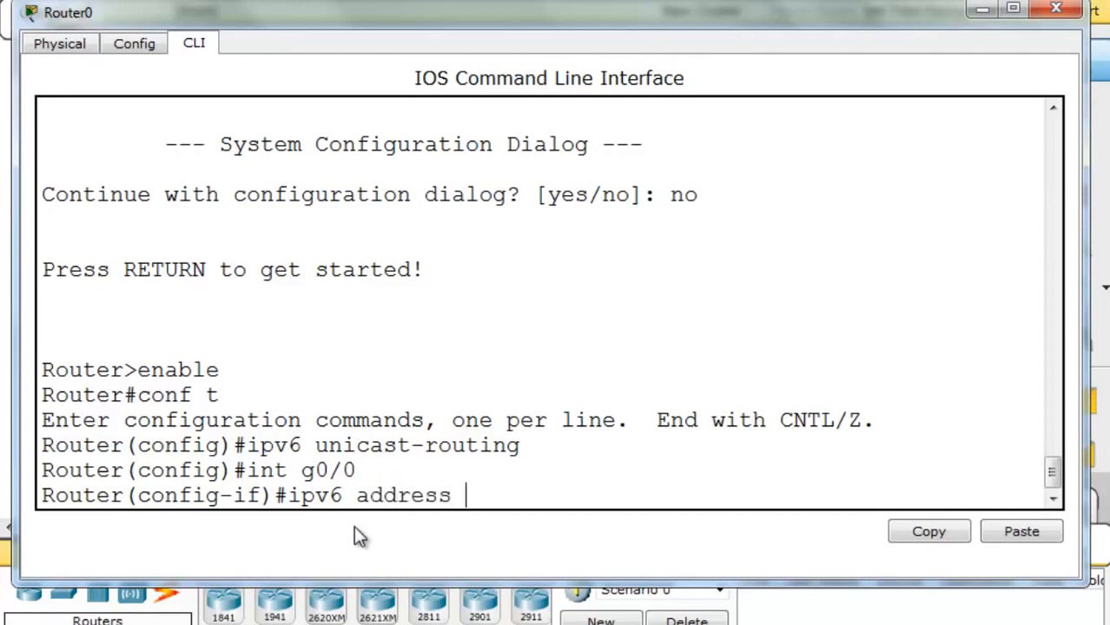
type("FE80")
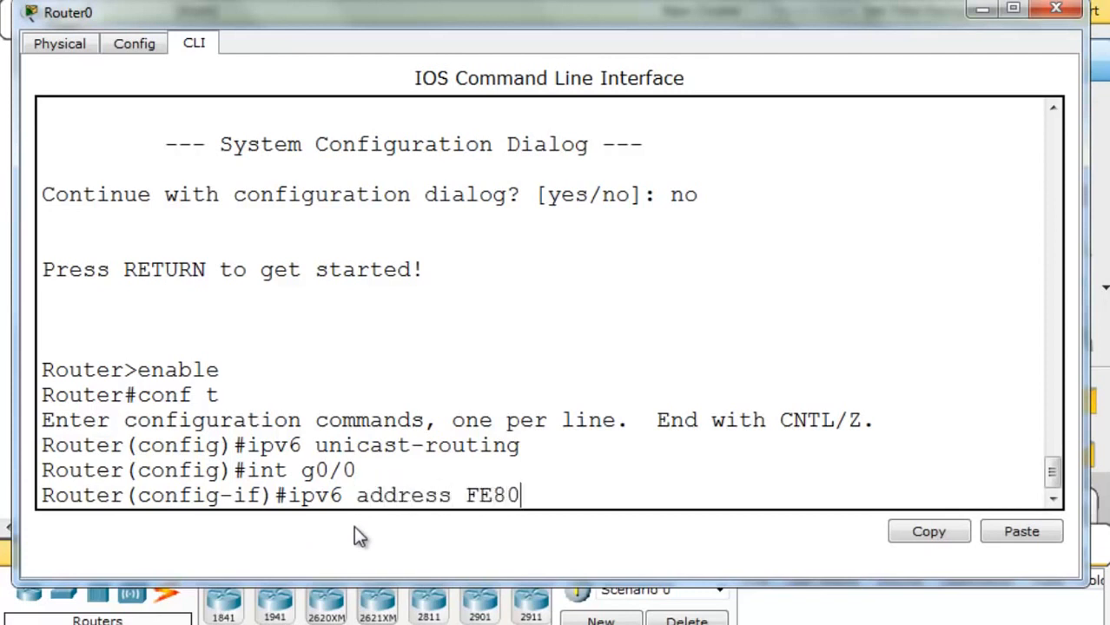
type("::1 link")
key("Tab")
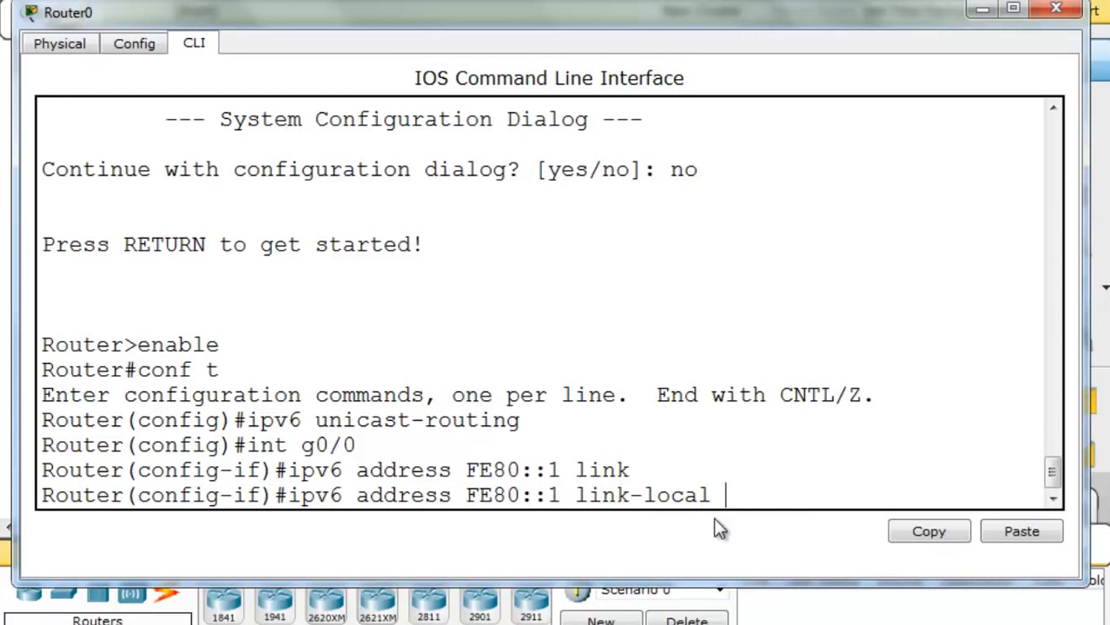
key("Return")
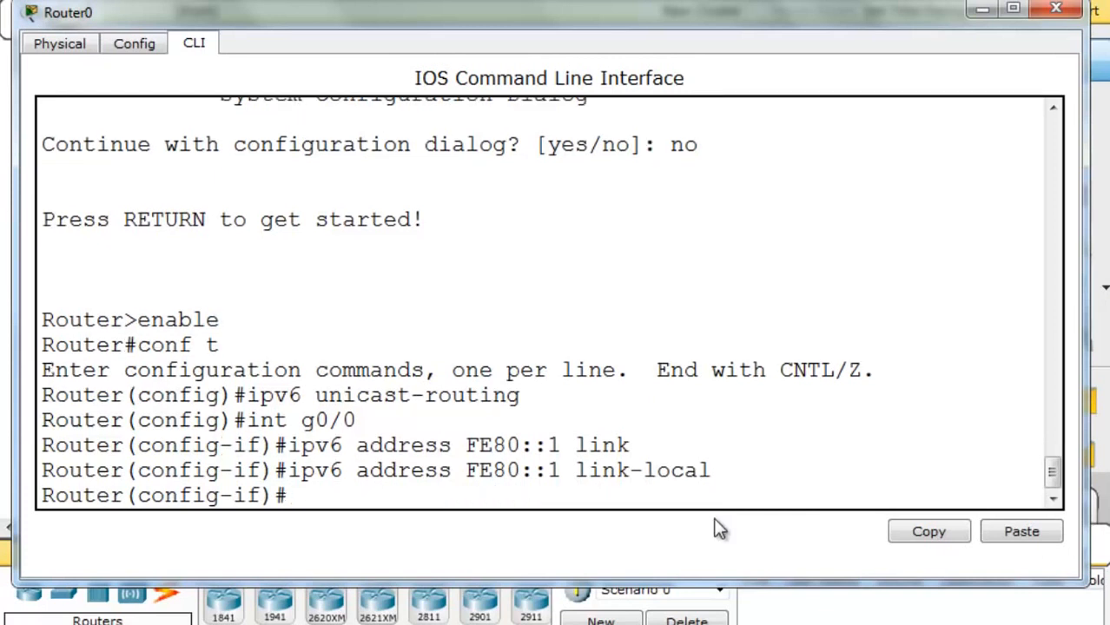
Step: Bring up Router0's interface g0/0 with the no shut command
double_click(552, 471)
left_click(562, 493)
type("no shut")
key("Return")
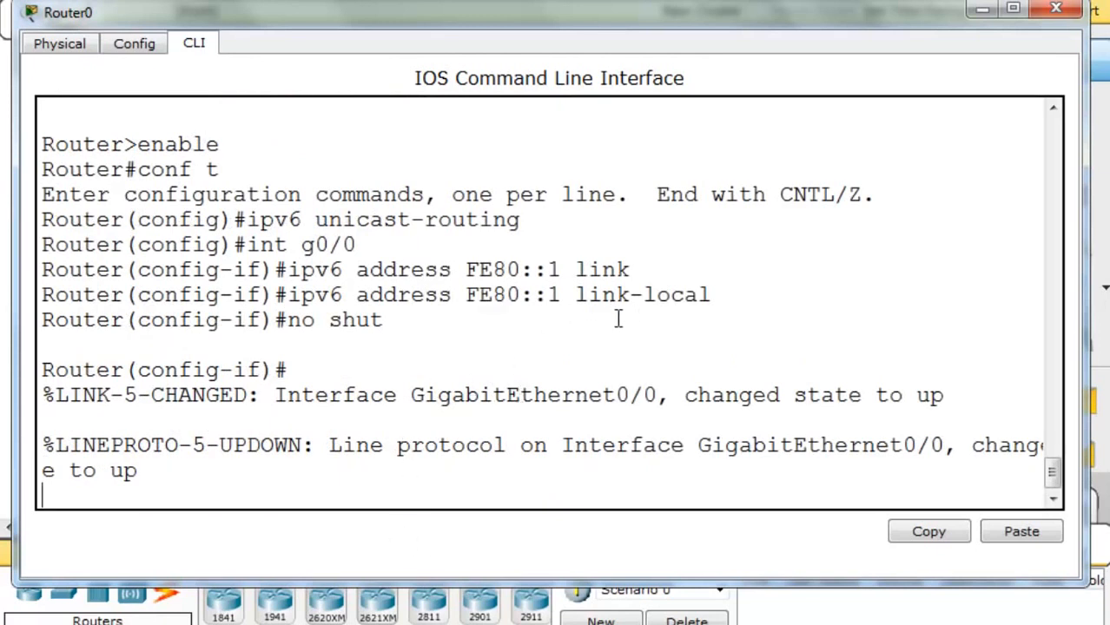
Step: Highlight the FE80::1 address in the link-local command entered for interface g0/0 to examine it
left_click_drag(466, 295, 563, 295)
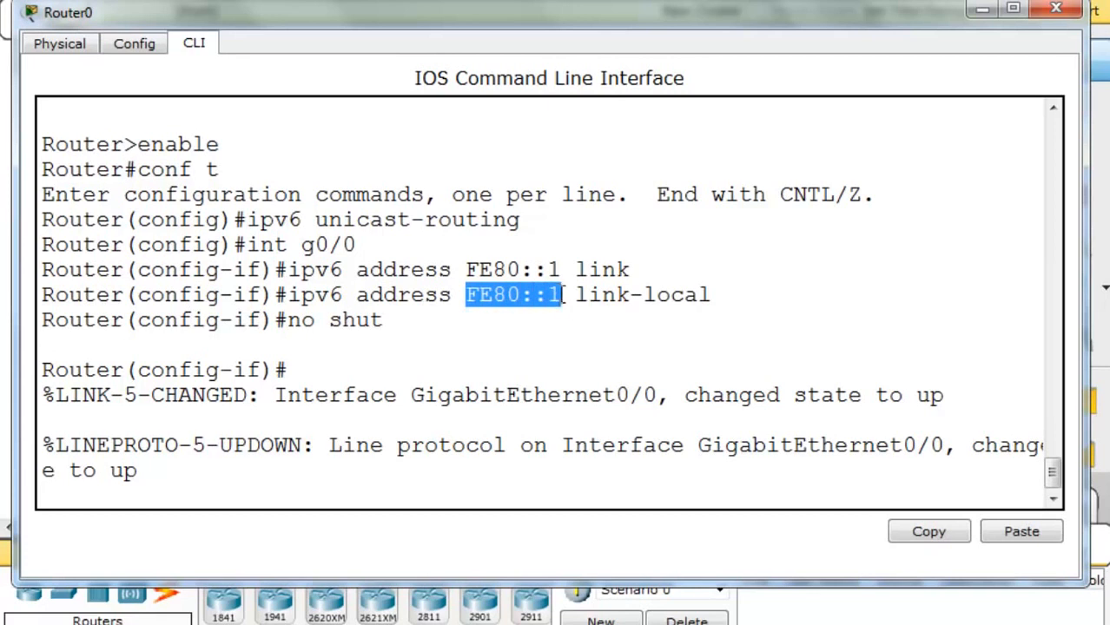
left_click(563, 323)
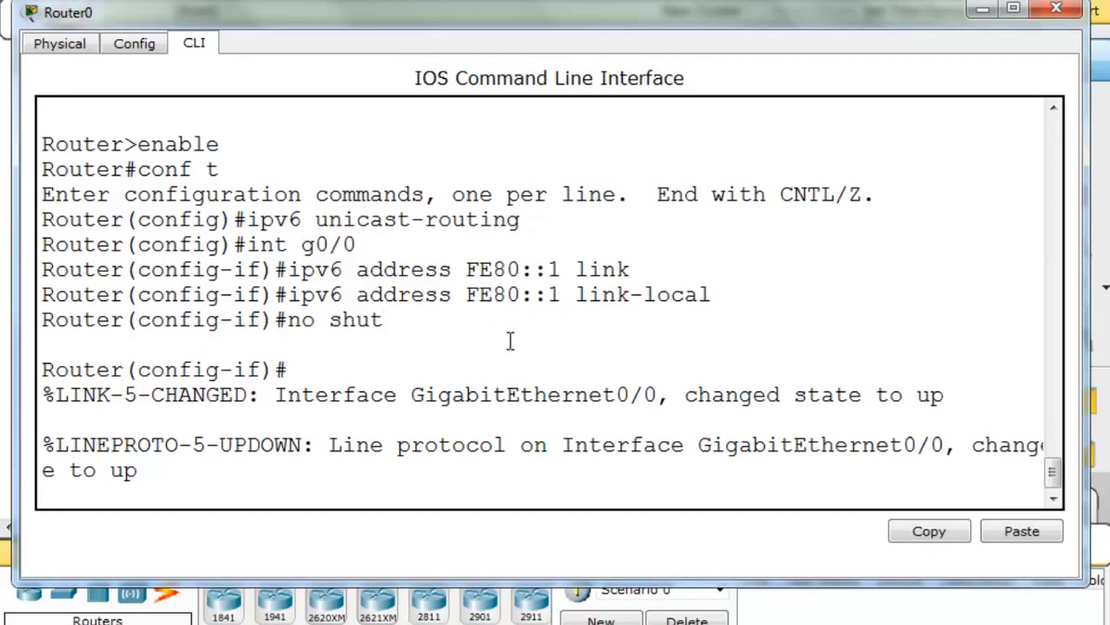
left_click_drag(467, 296, 560, 295)
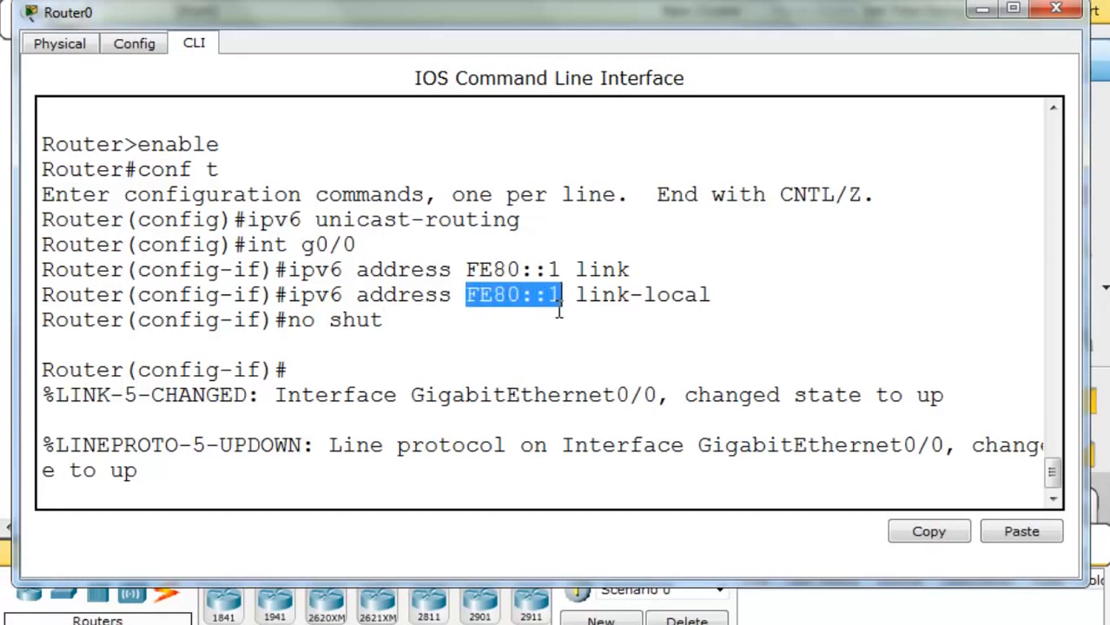
left_click(556, 327)
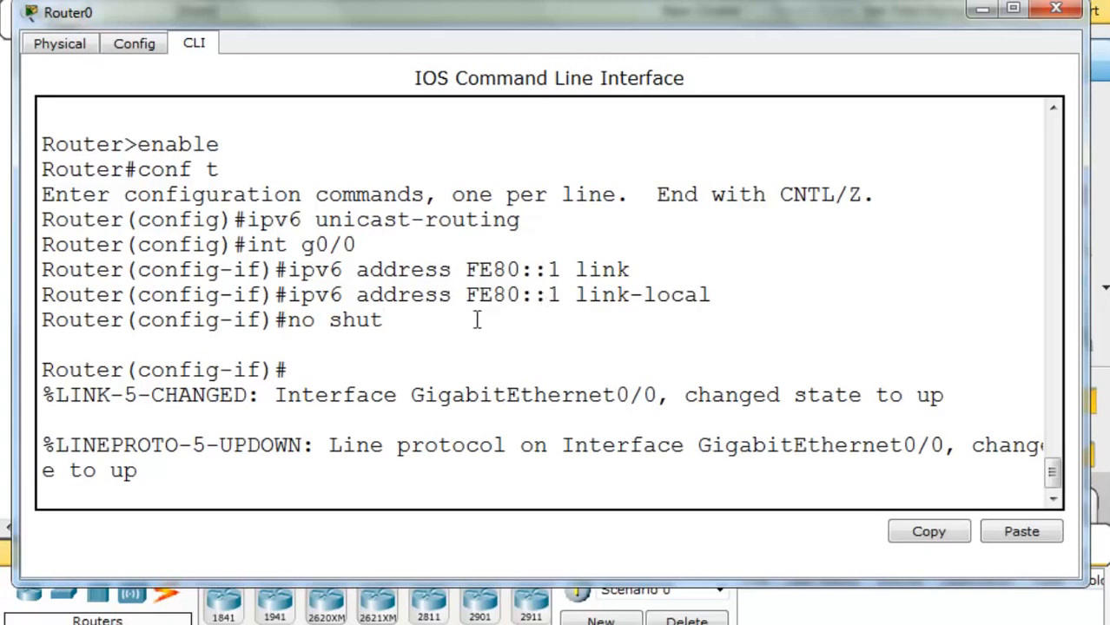